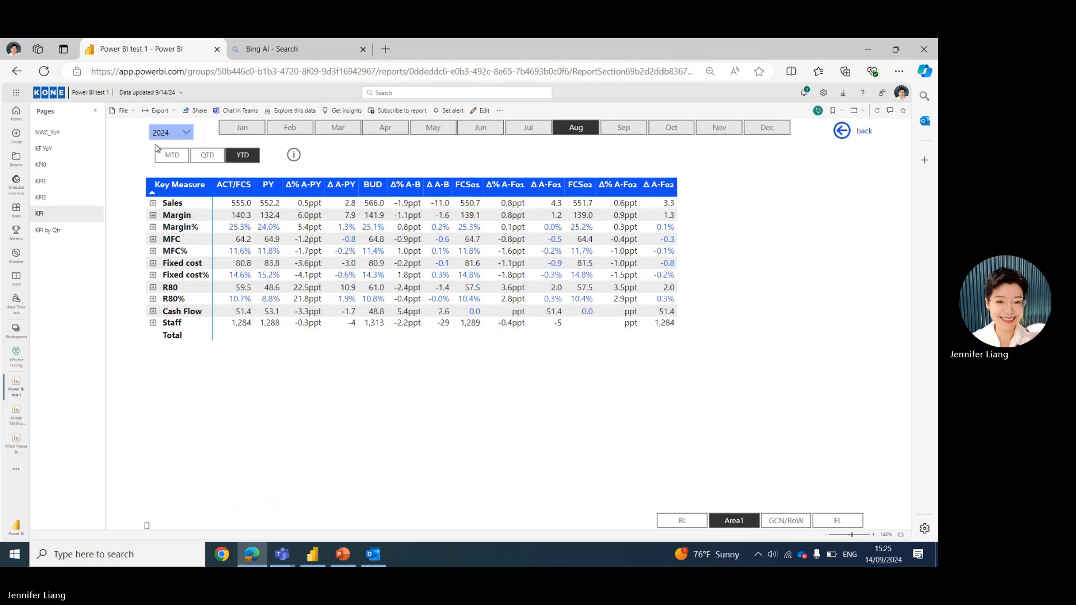
Switch the KPI table's period selector between YTD, QTD and MTD, ending on MTD.
left_click(244, 158)
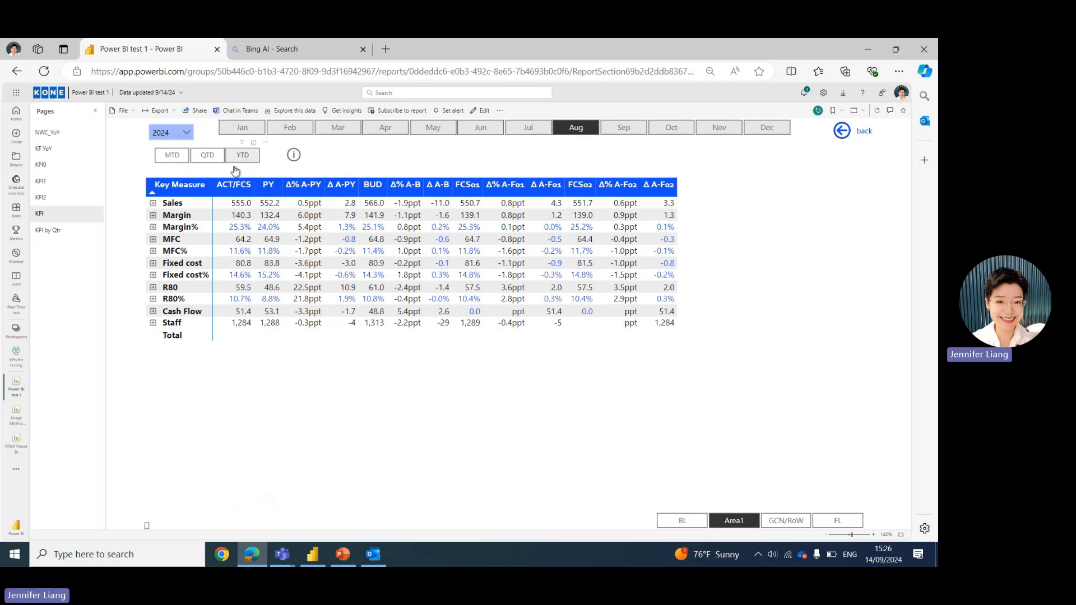
left_click(204, 157)
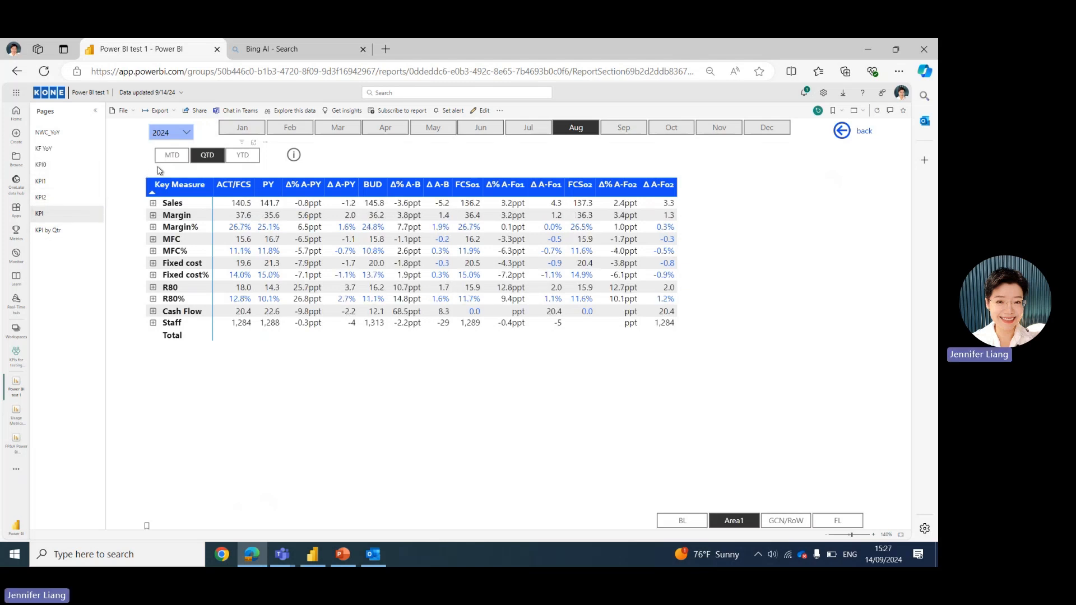
left_click(176, 158)
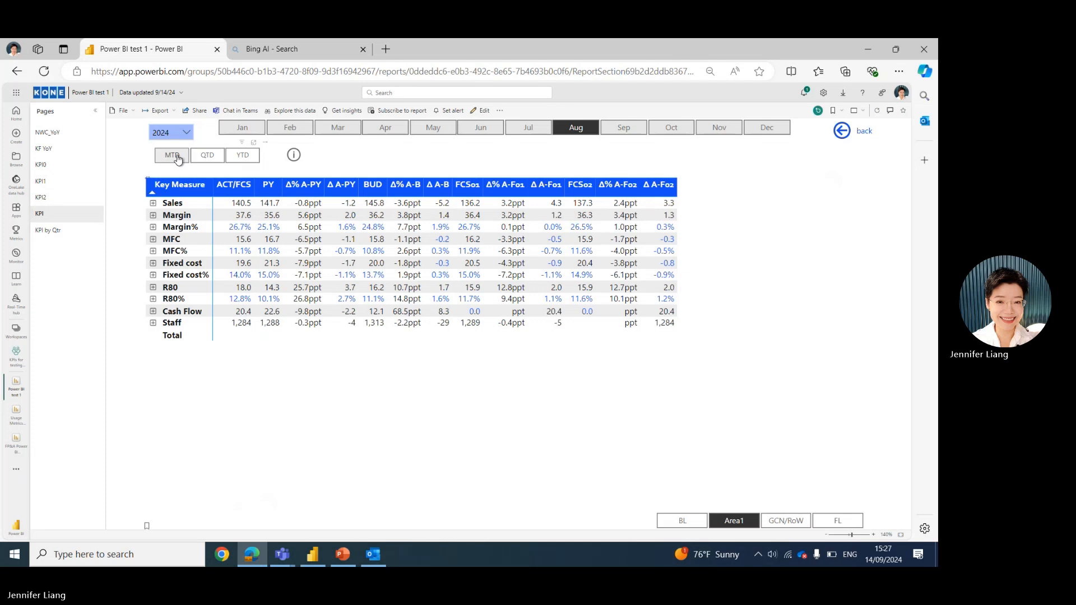
left_click(177, 160)
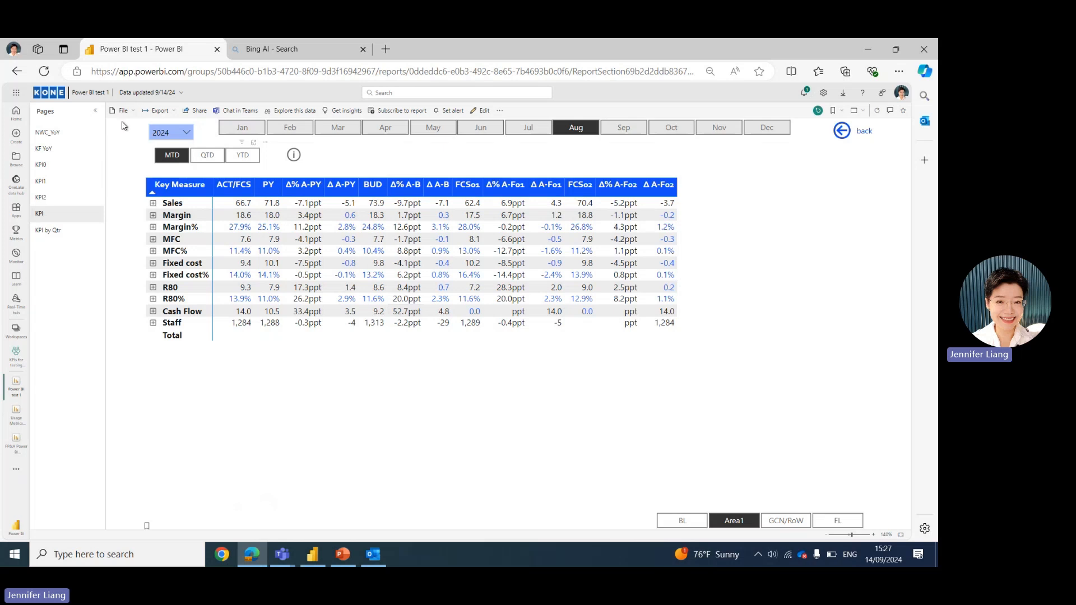
Open the year slicer with 2024 kept, then filter the KPI table to March.
left_click(189, 133)
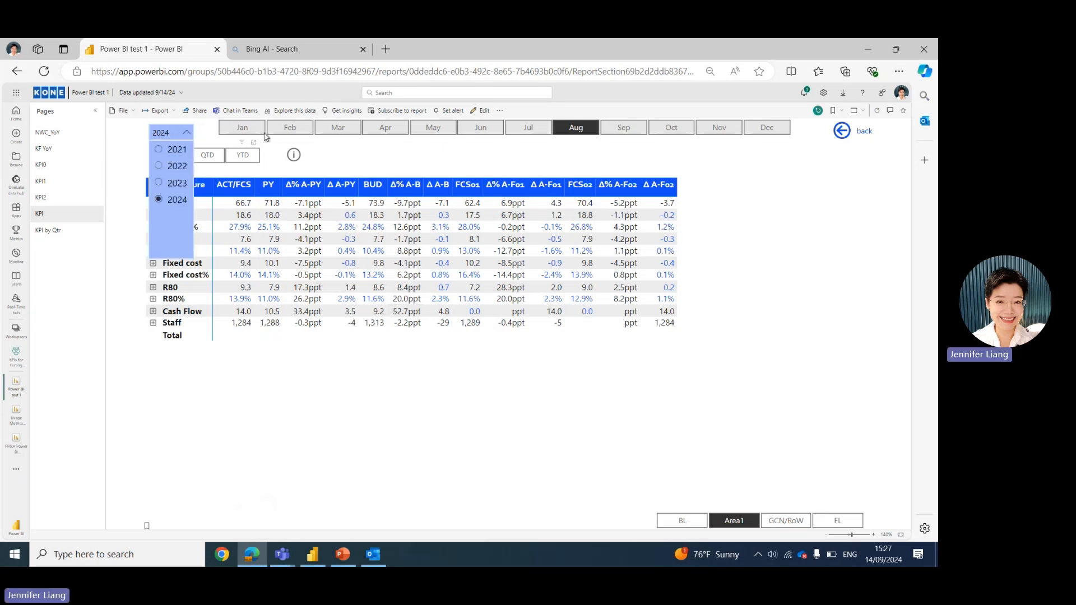
left_click(332, 133)
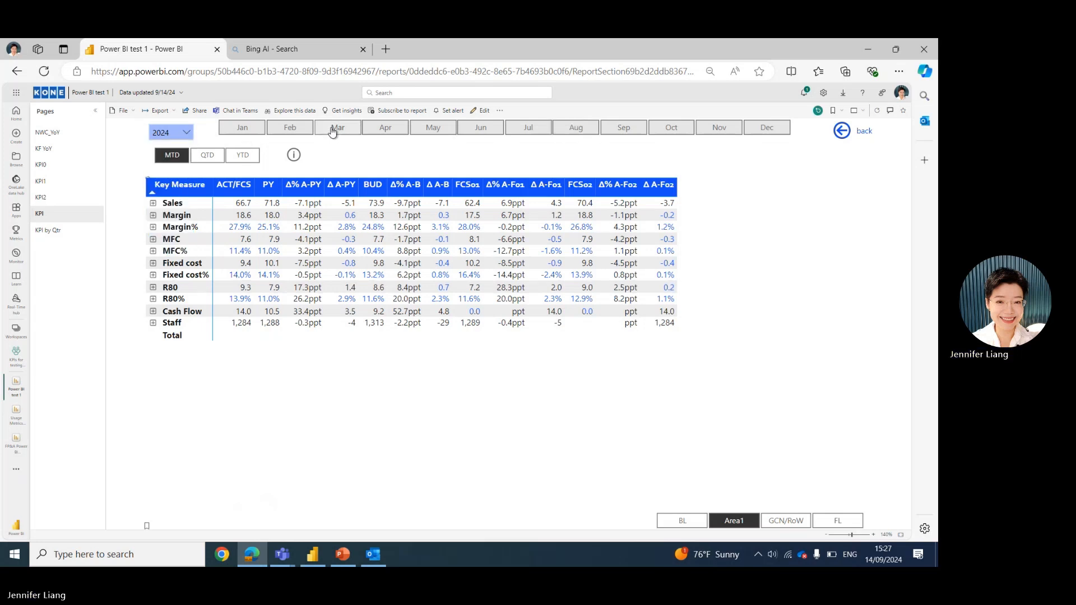
left_click(334, 130)
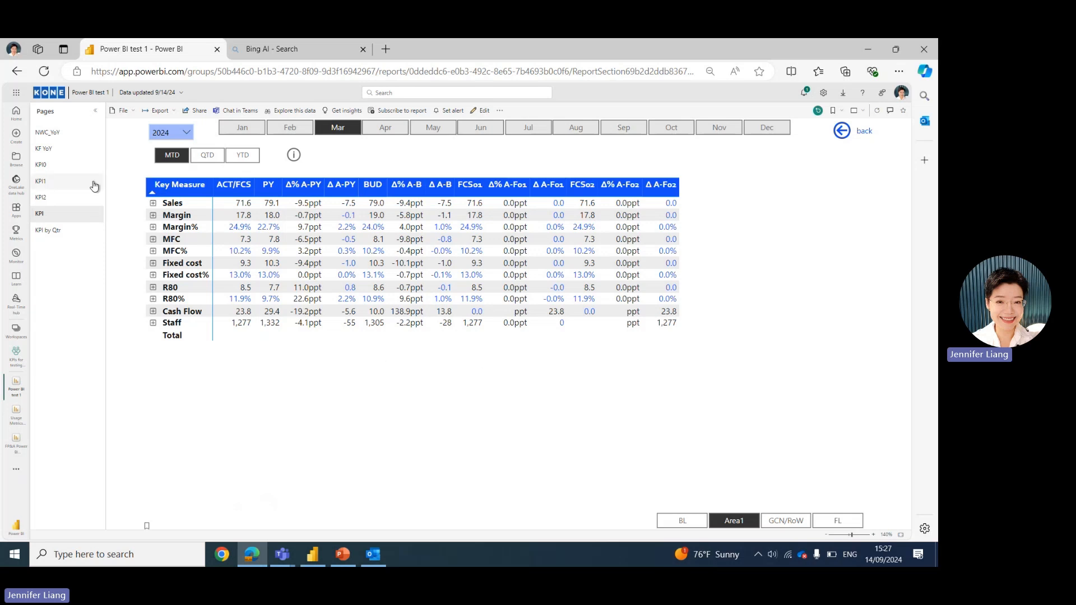
Open the KF YoY report page, then return to the KPI page.
left_click(42, 152)
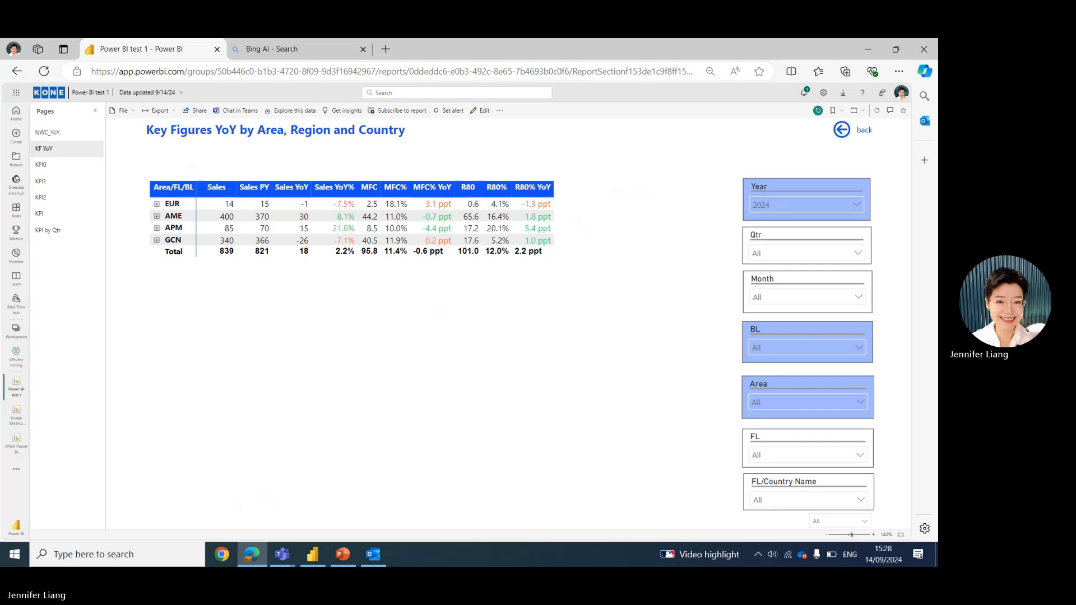
left_click(60, 216)
Switch to PowerPoint's Calculation group presentation and open the agenda slide 2.
mouse_move(355, 560)
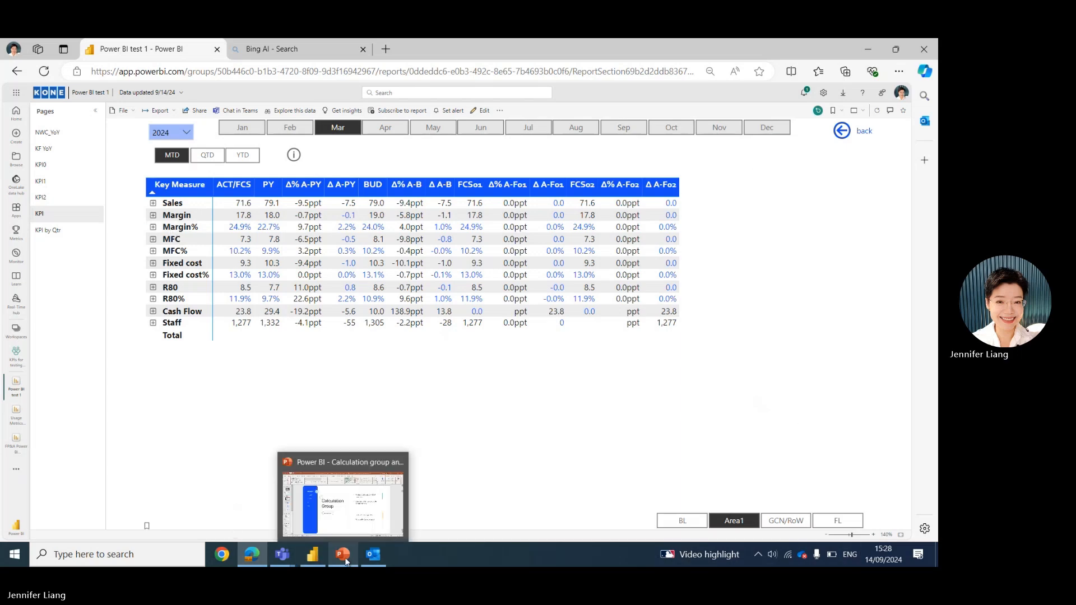
left_click(347, 529)
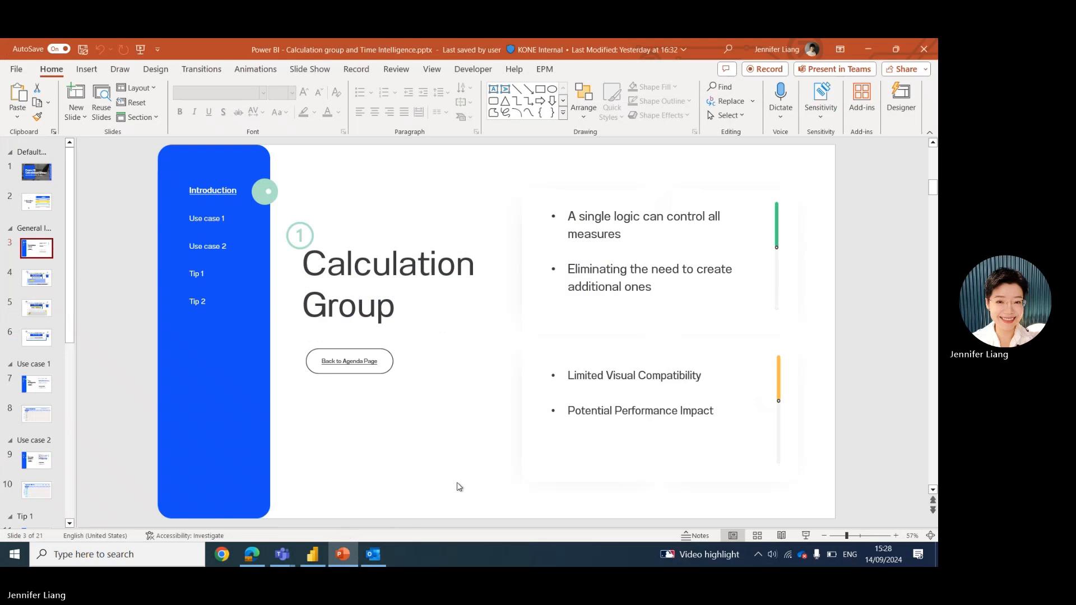
left_click(40, 201)
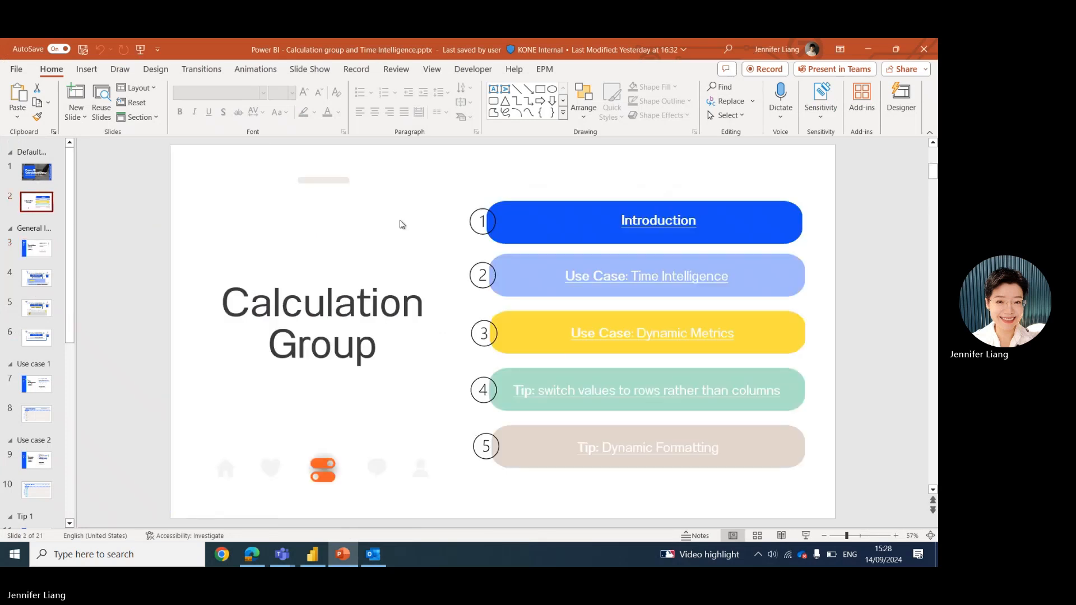
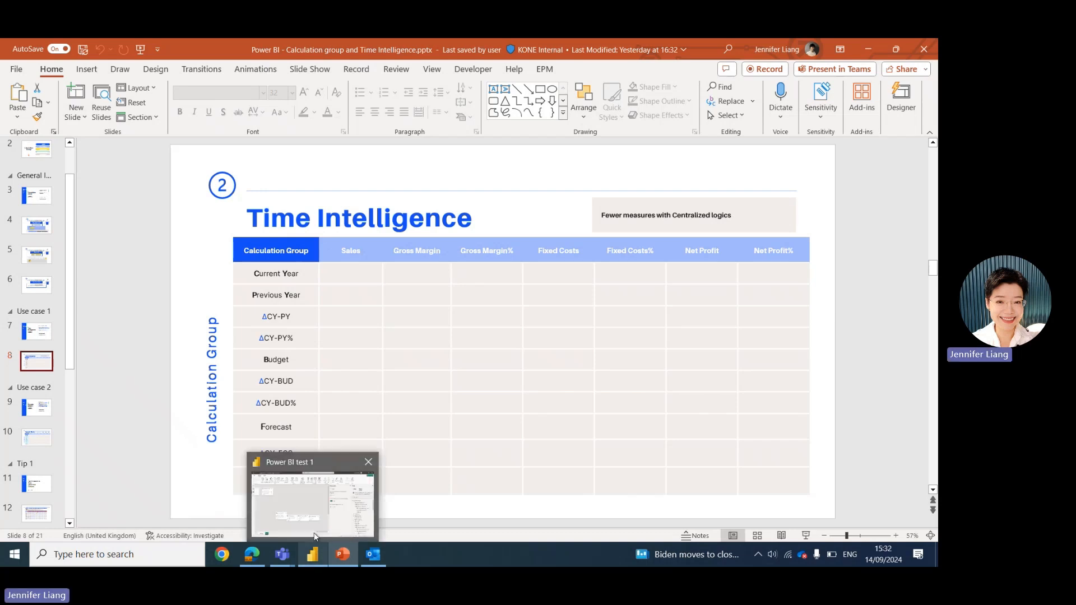
Switch to Power BI Desktop and create a new calculation group from the model view.
left_click(315, 543)
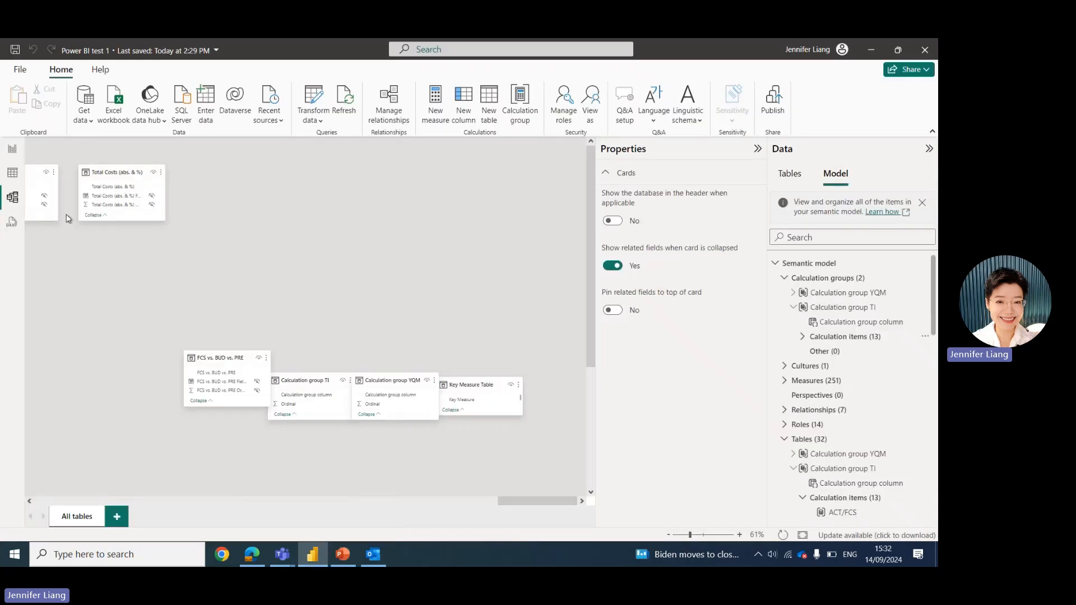
left_click(14, 157)
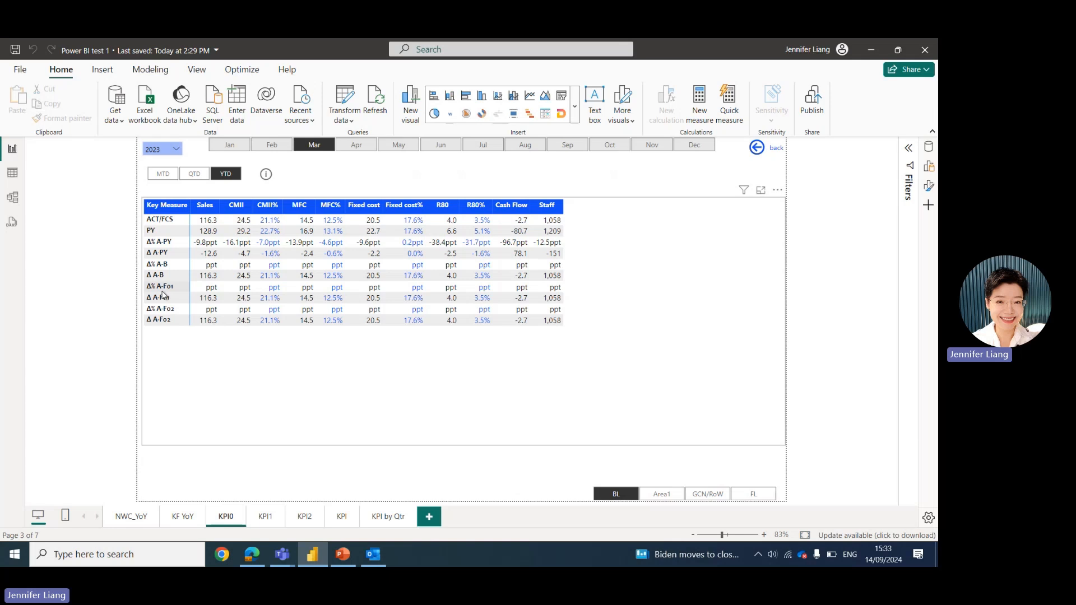
left_click(12, 204)
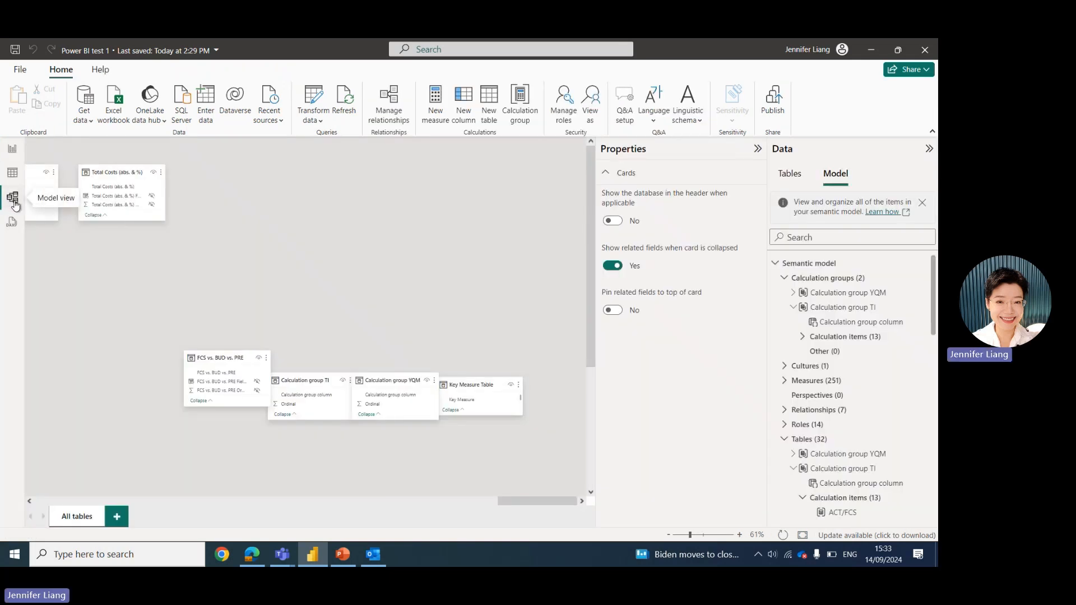
left_click(521, 105)
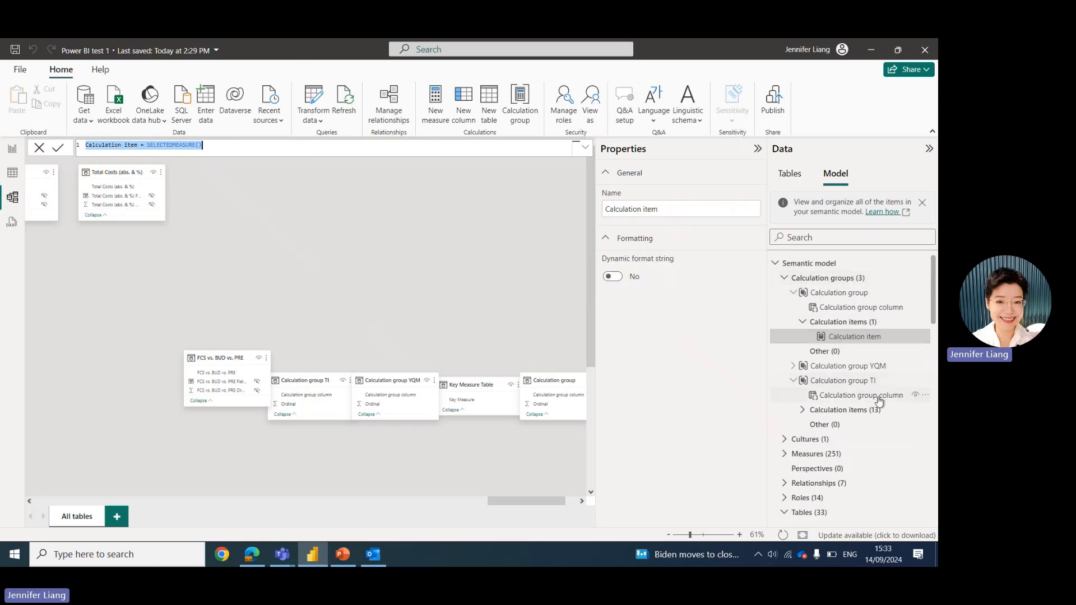
Rename the new calculation item in its formula as Previous Year.
double_click(872, 338)
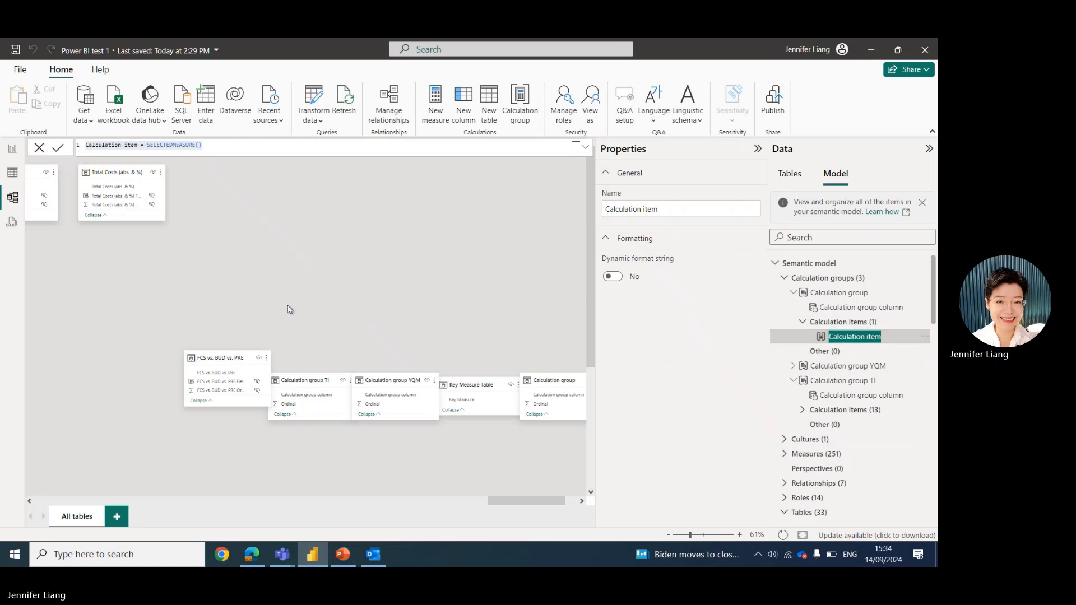
left_click(212, 147)
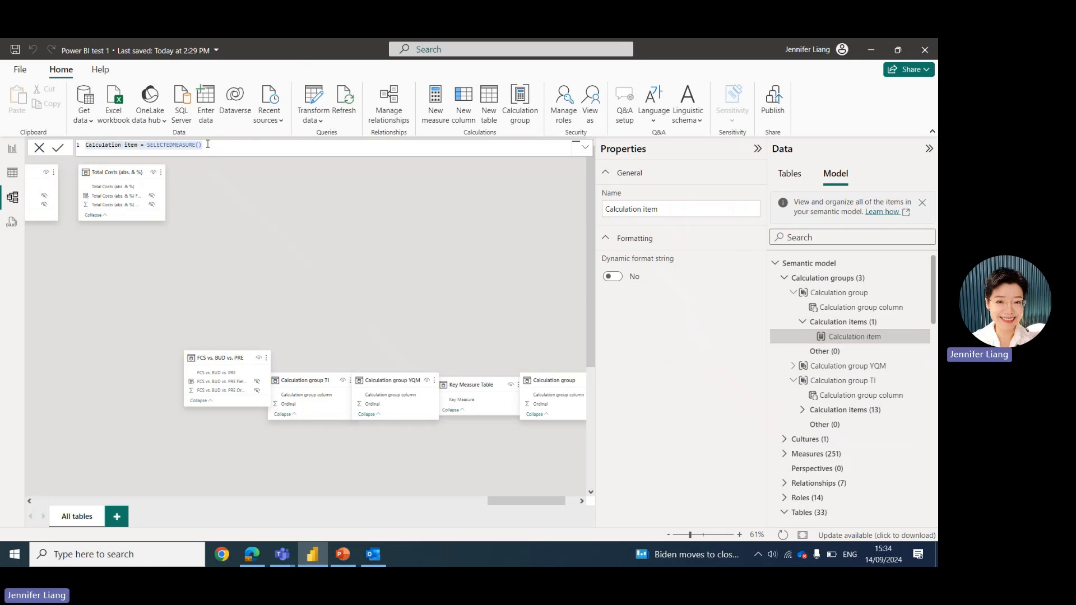
left_click(138, 145)
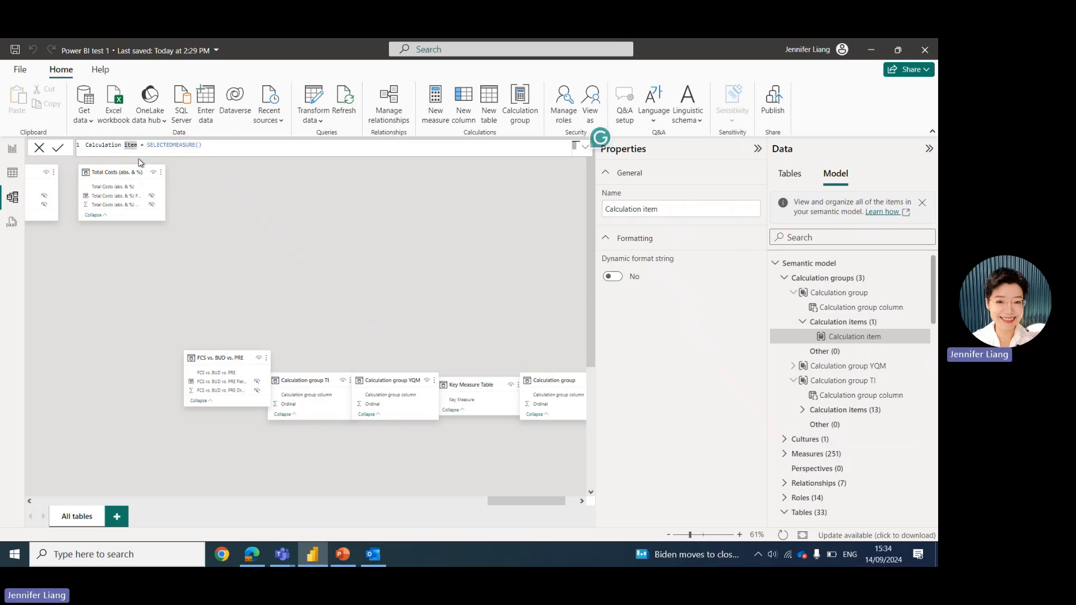
key("BackSpace")
key("BackSpace")
key("BackSpace")
key("BackSpace")
key("BackSpace")
key("BackSpace")
key("BackSpace")
key("BackSpace")
key("BackSpace")
key("BackSpace")
key("BackSpace")
key("BackSpace")
key("BackSpace")
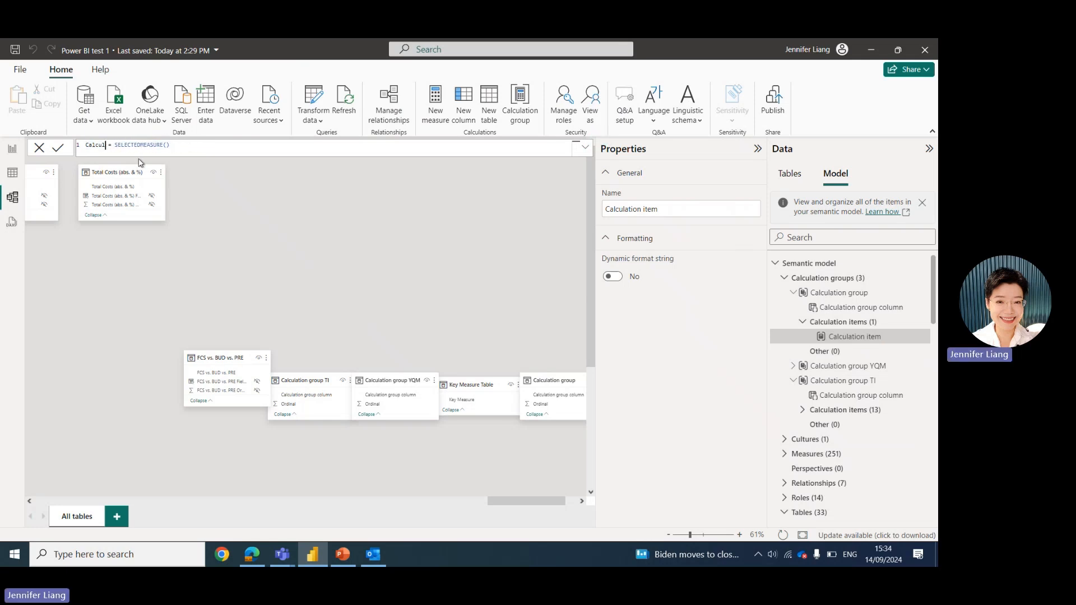
key("BackSpace")
key("BackSpace")
key("BackSpace")
type("P")
type("revio")
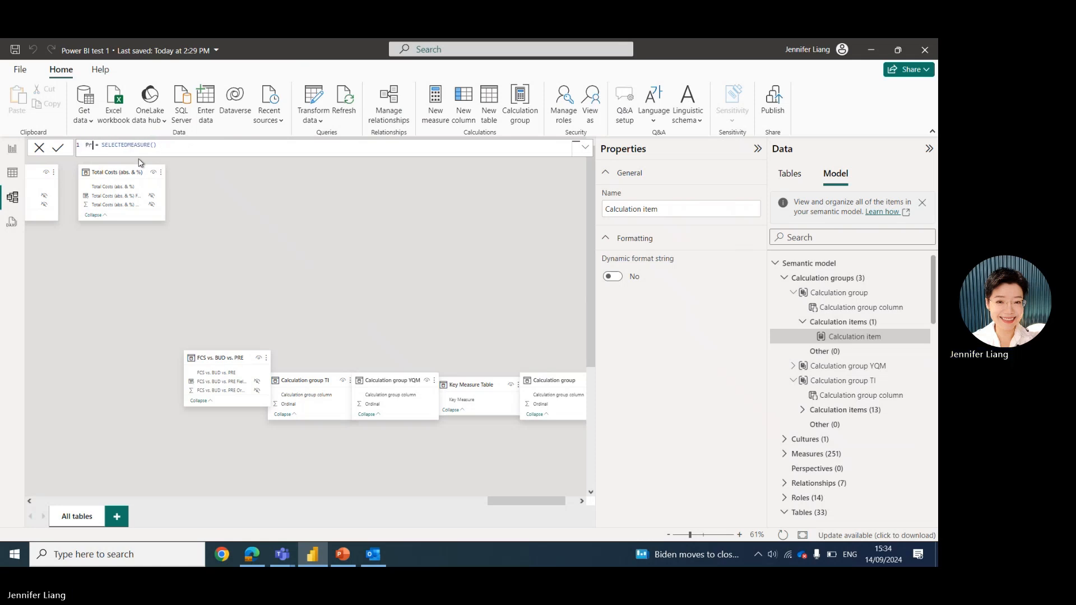
type("us Year")
Wrap SELECTEDMEASURE() in CALCULATE filtered by 'Data fact table'[Category] IN {"ACTUAL","FORECAST"}.
left_click(199, 147)
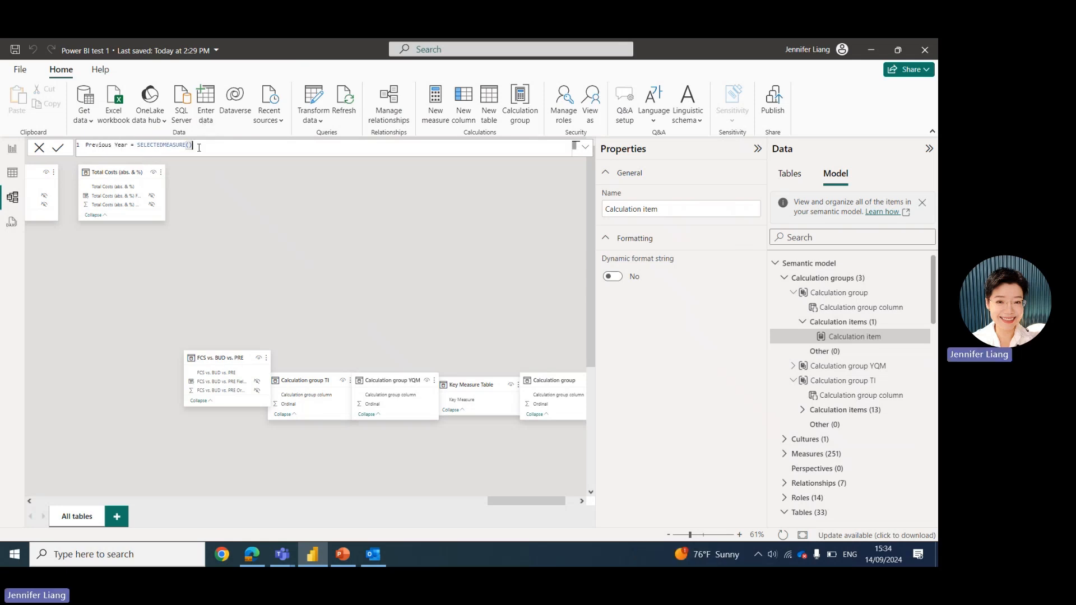
left_click(135, 145)
type("CAL")
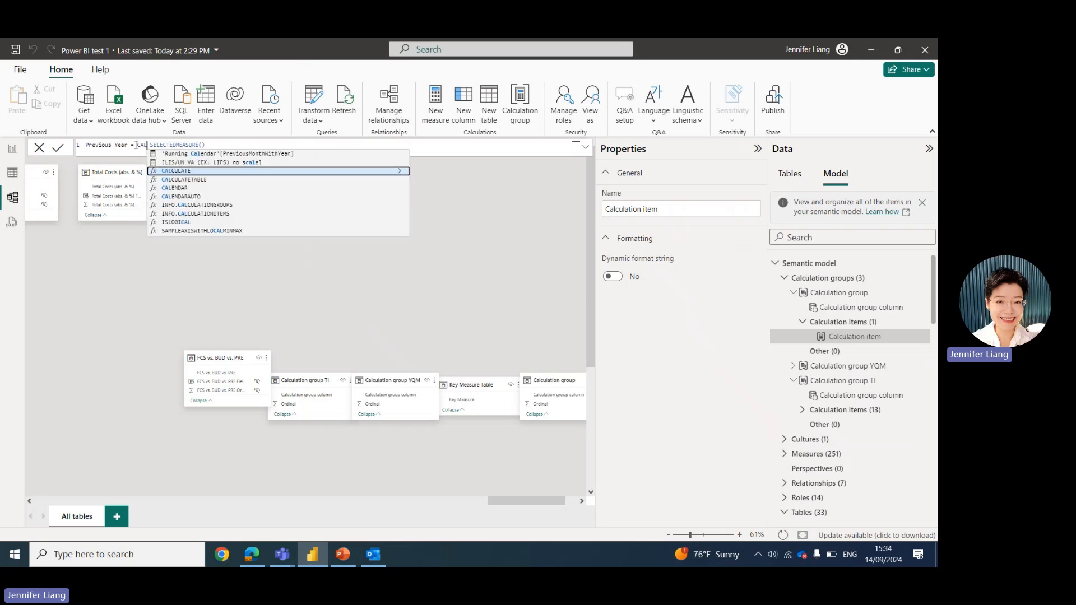
left_click(197, 171)
left_click(235, 145)
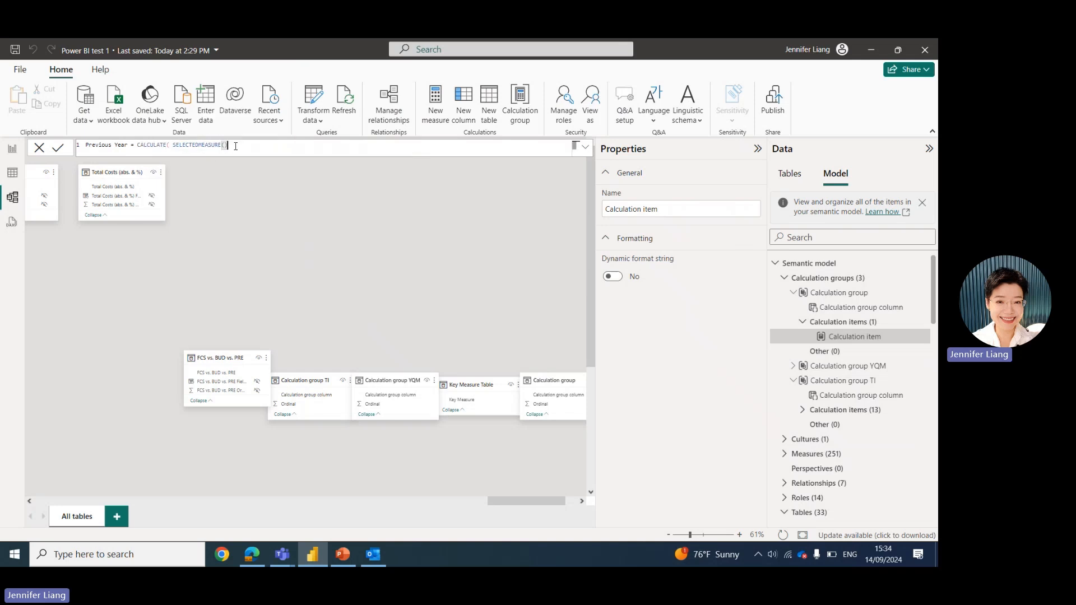
type(", ")
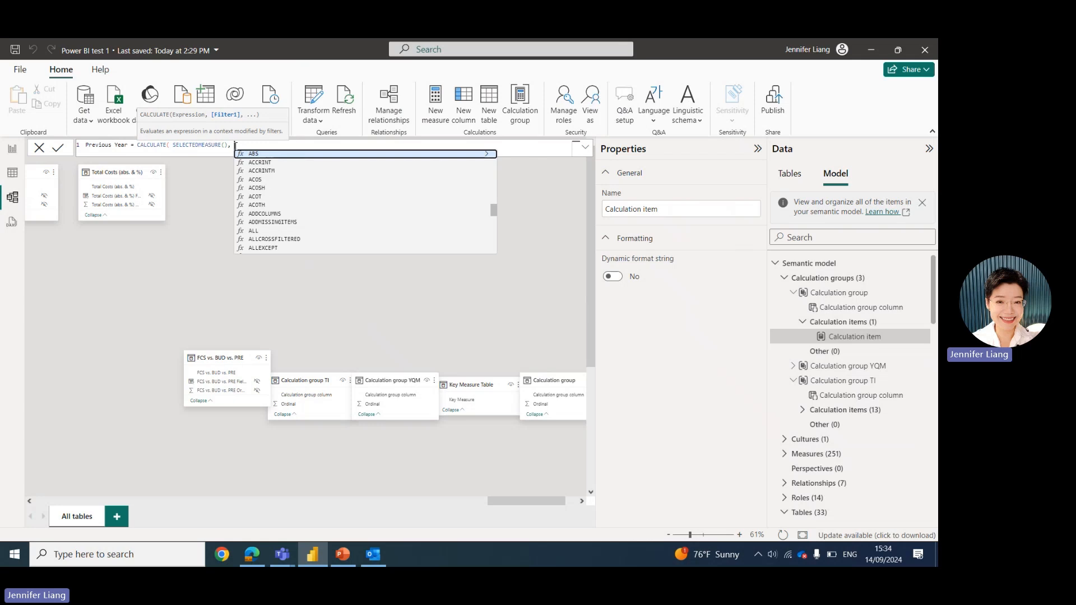
type("CAT")
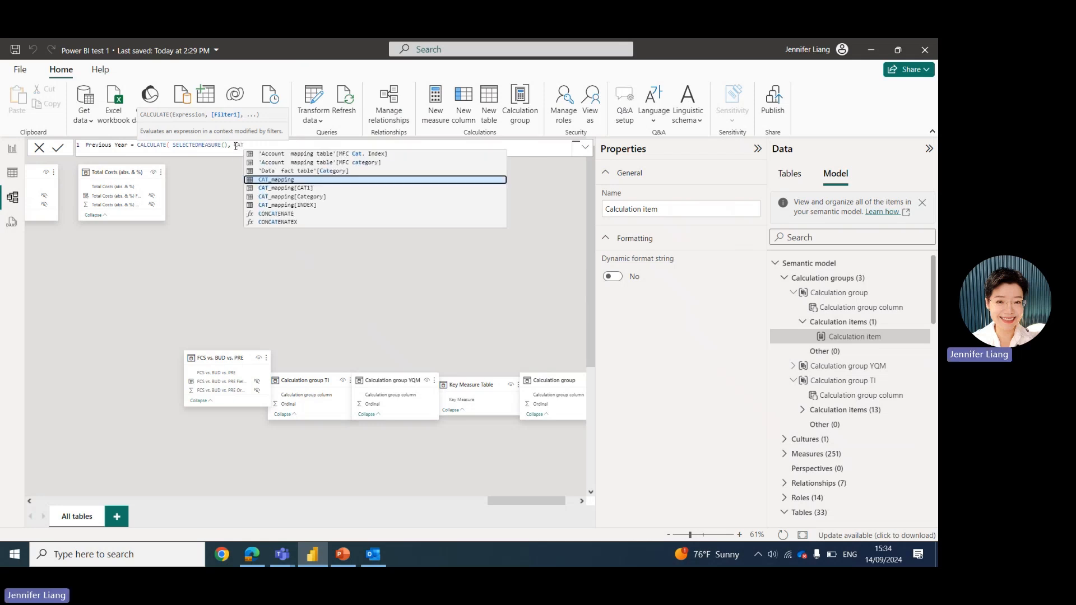
left_click(327, 171)
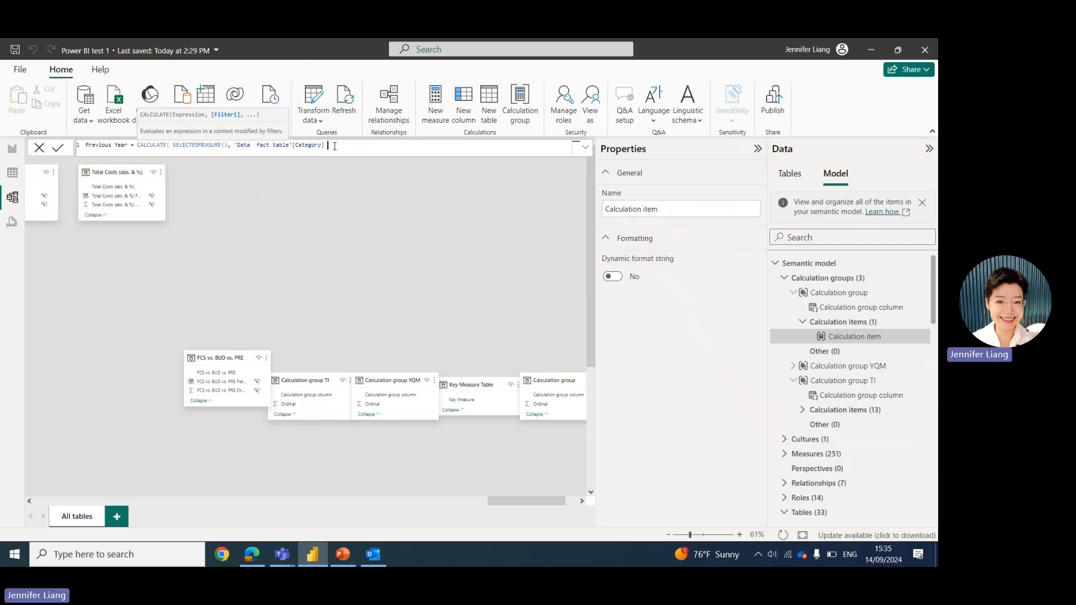
type("IN")
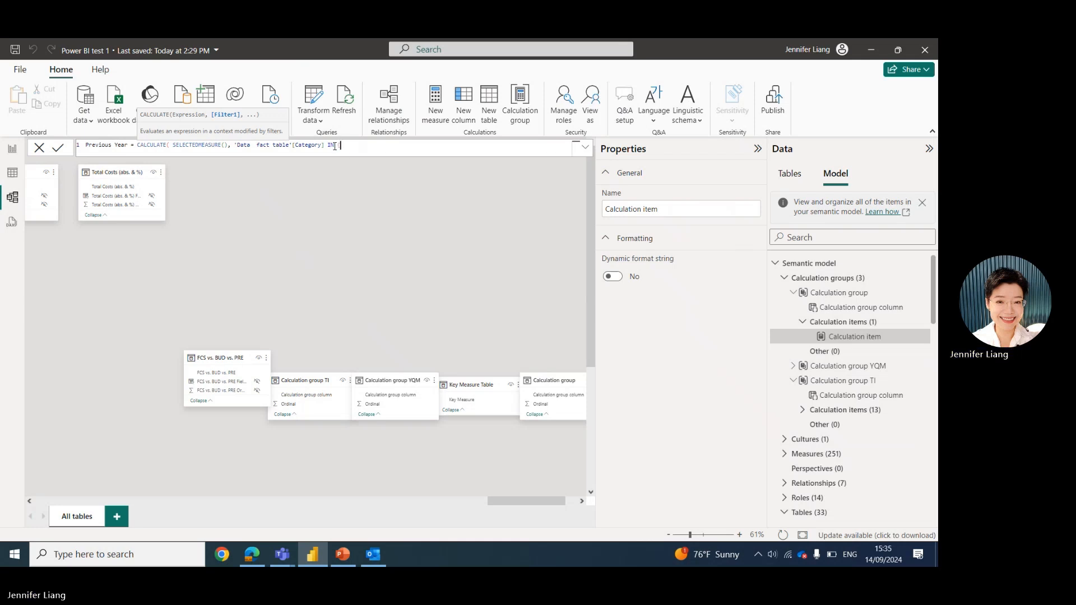
type("(\"")
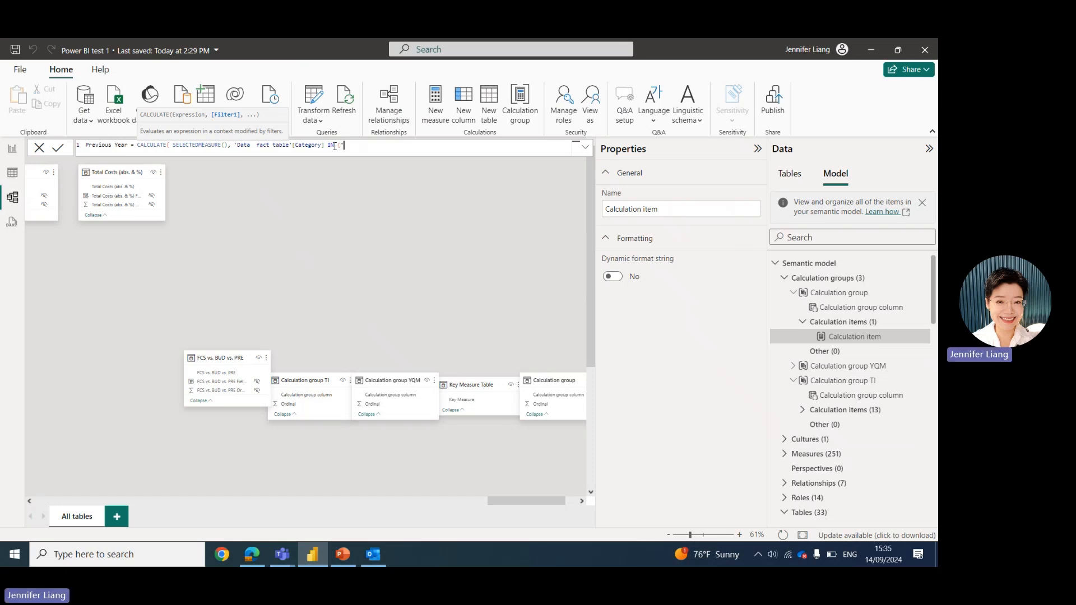
type("ACT")
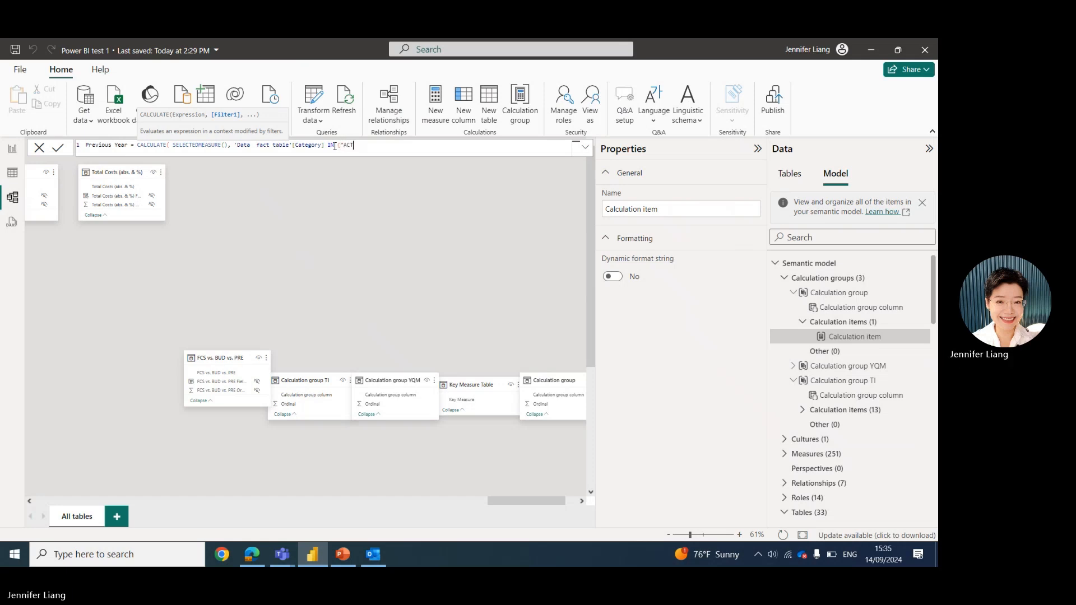
type("UAL\"")
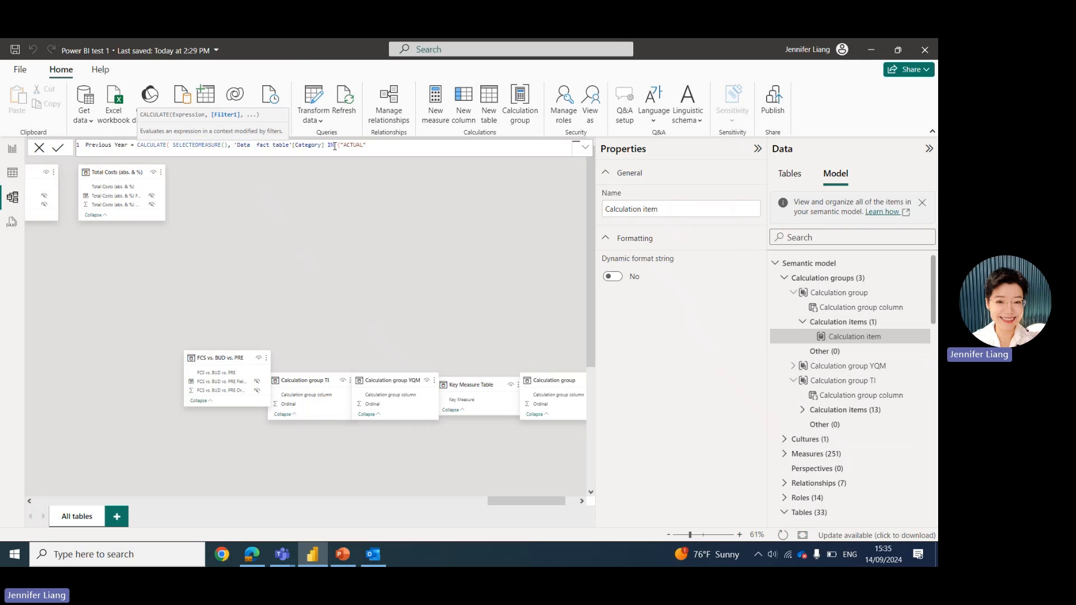
type(",")
type("\"FORECAST")
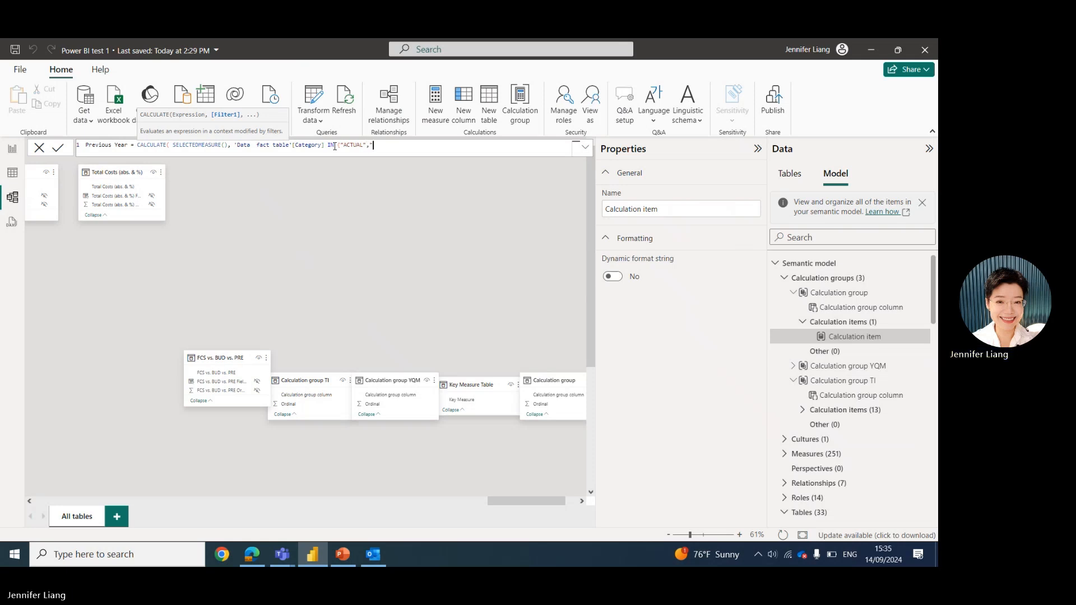
type("\"")
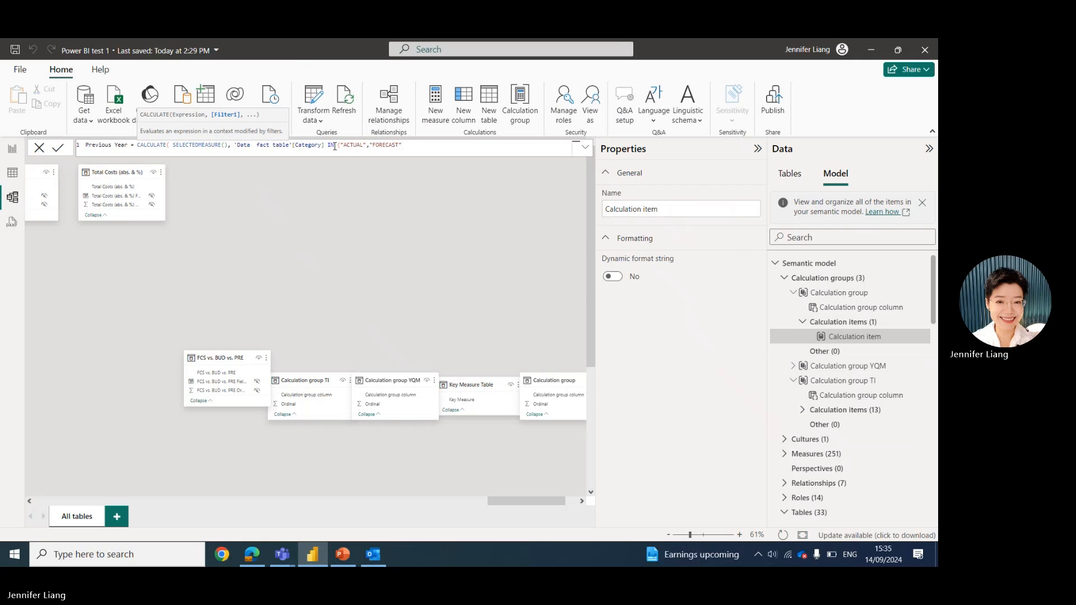
type(")")
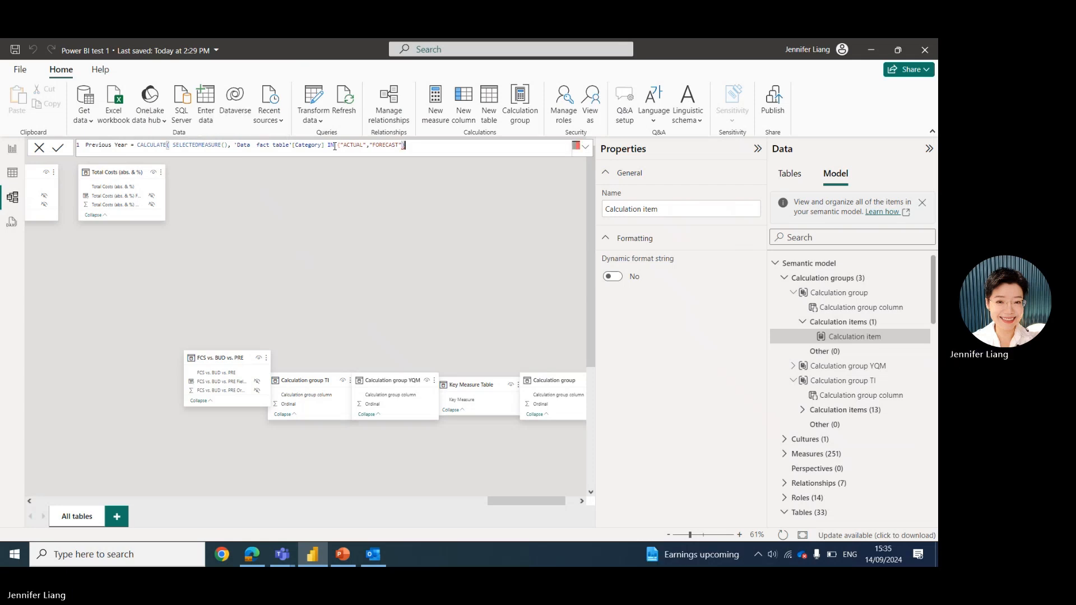
key("BackSpace")
type("},")
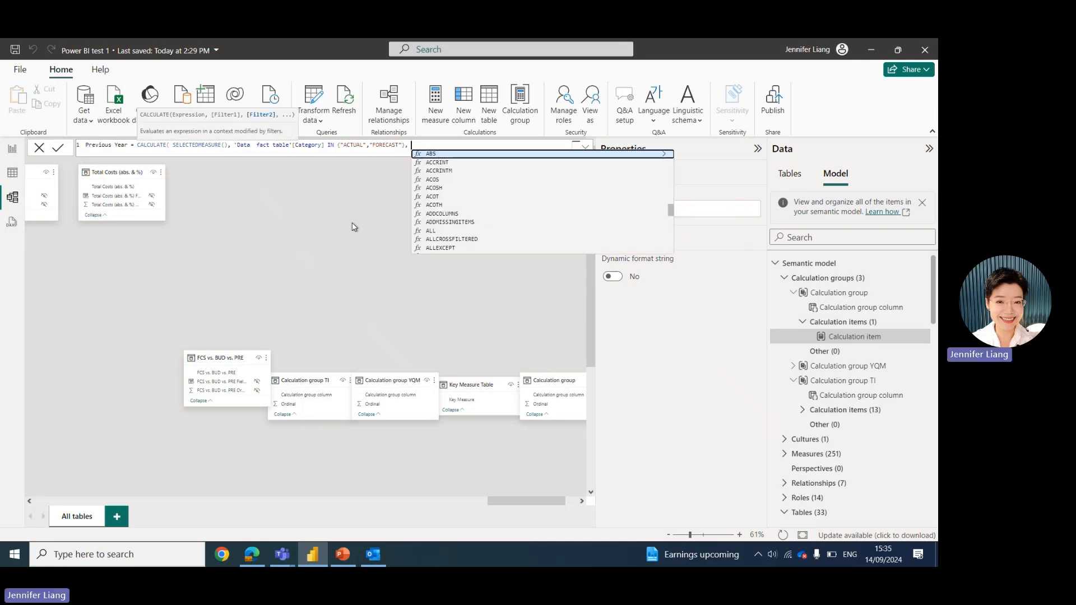
type(" A")
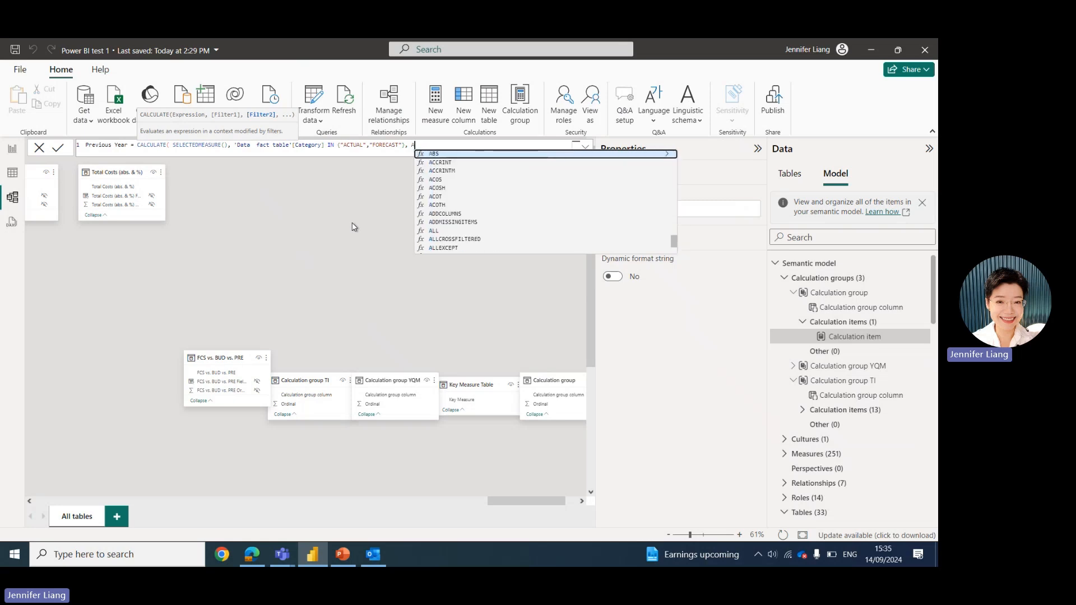
Add DATEADD('Running Calendar'[Date],-12,MONTH) as a second filter and commit the Previous Year formula.
key("BackSpace")
type("DATEA")
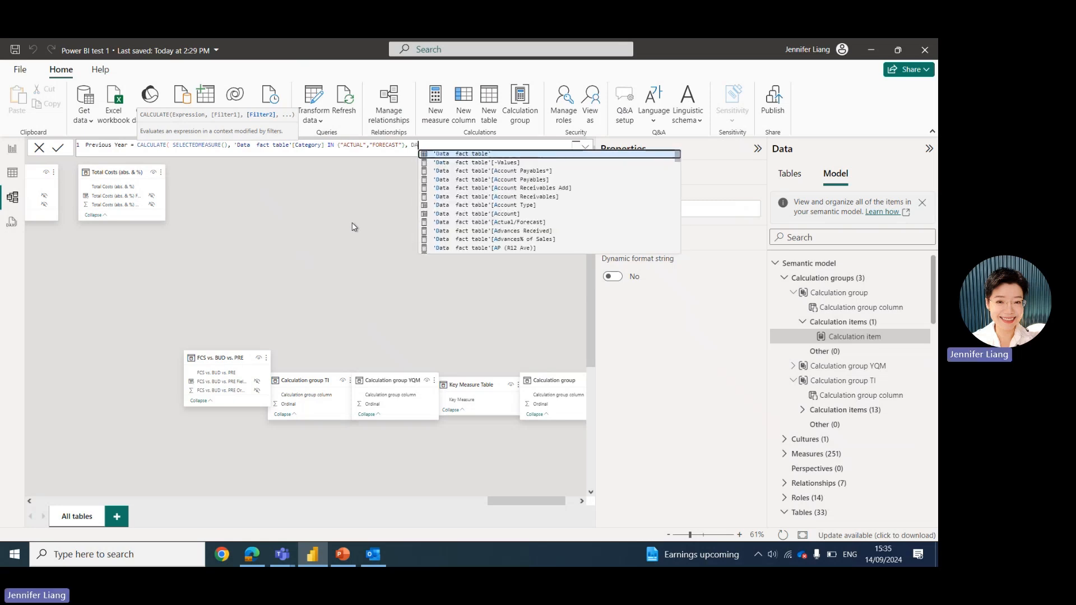
type("D")
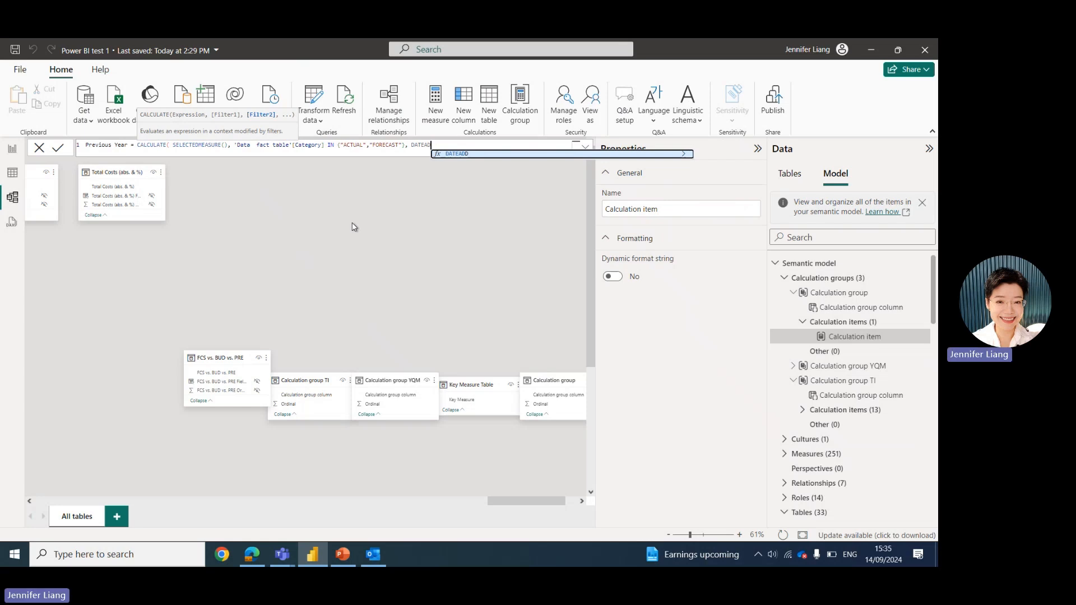
left_click(454, 155)
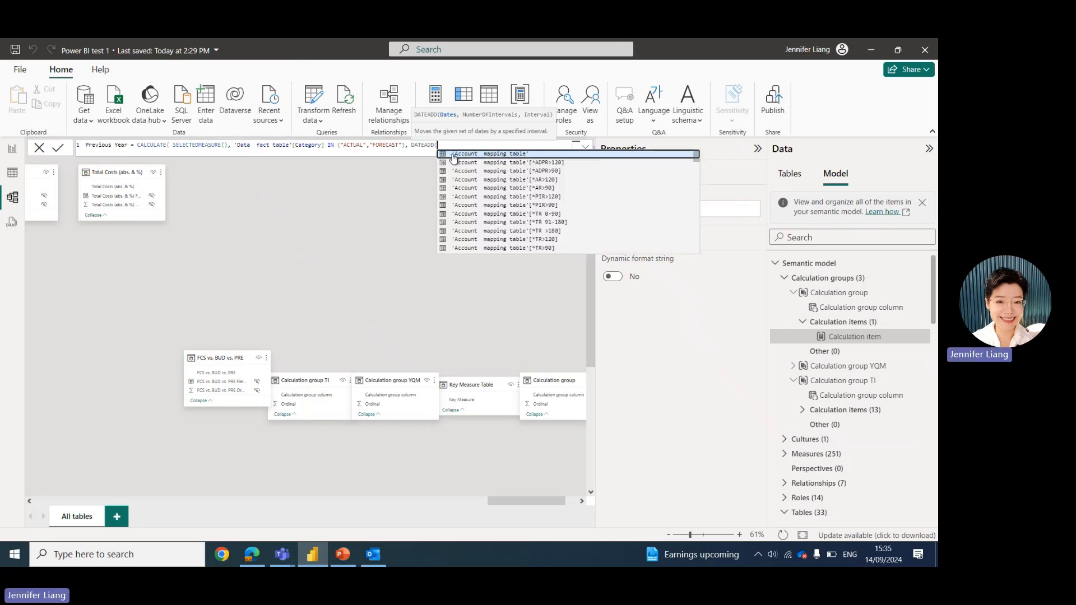
type("DATE")
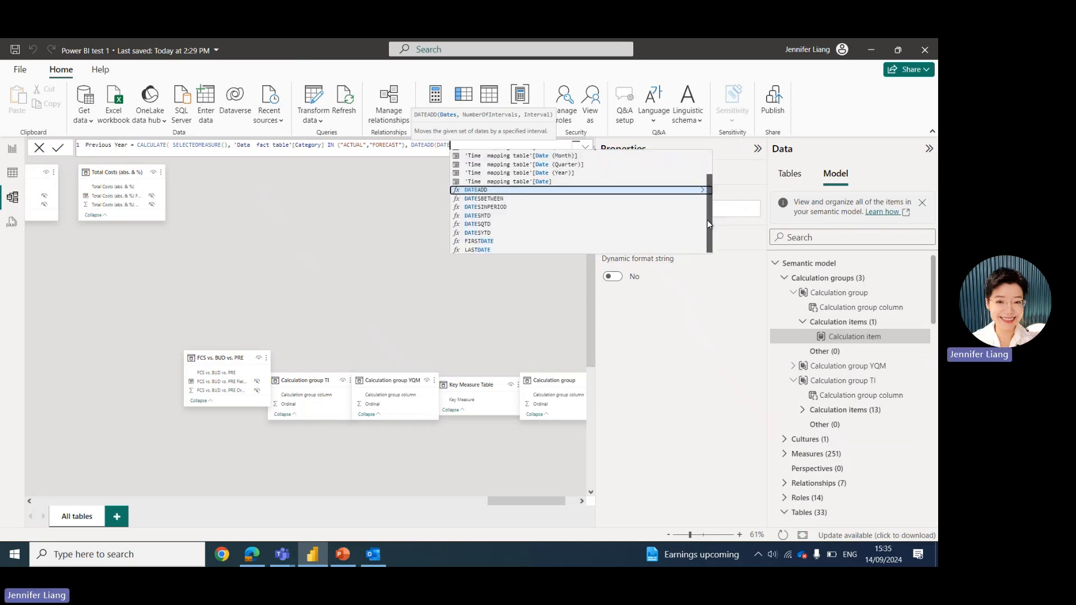
left_click_drag(708, 224, 699, 189)
left_click(527, 172)
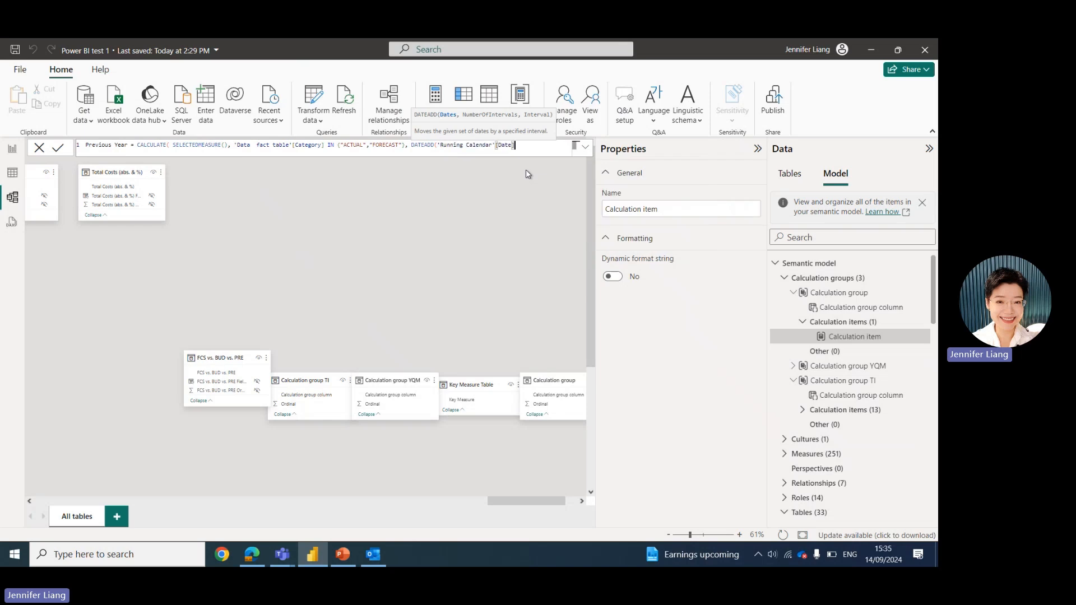
type(",")
type("-12,")
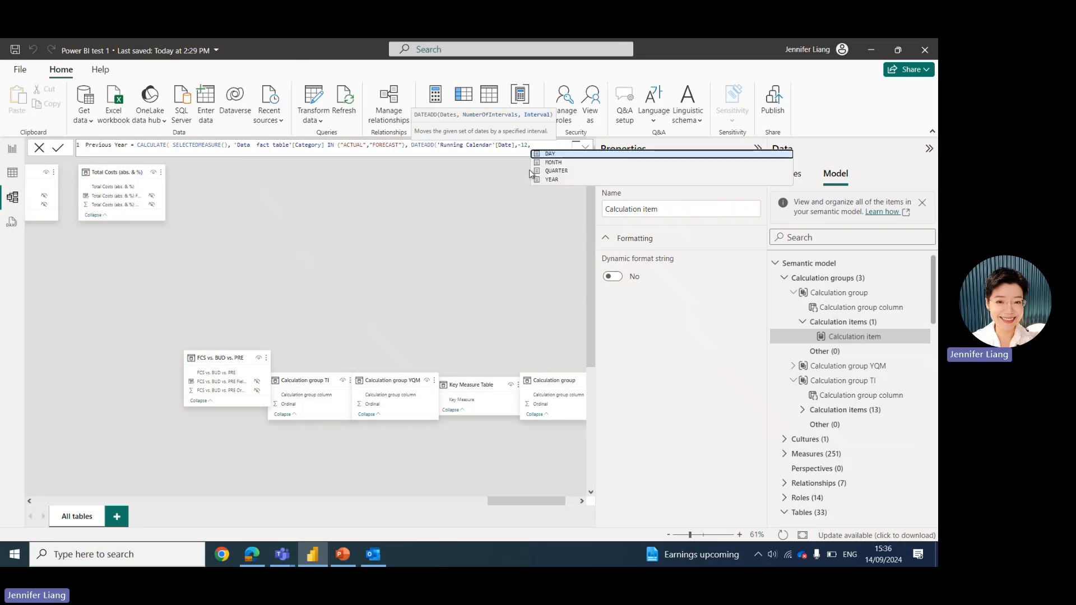
left_click(559, 163)
type(")")
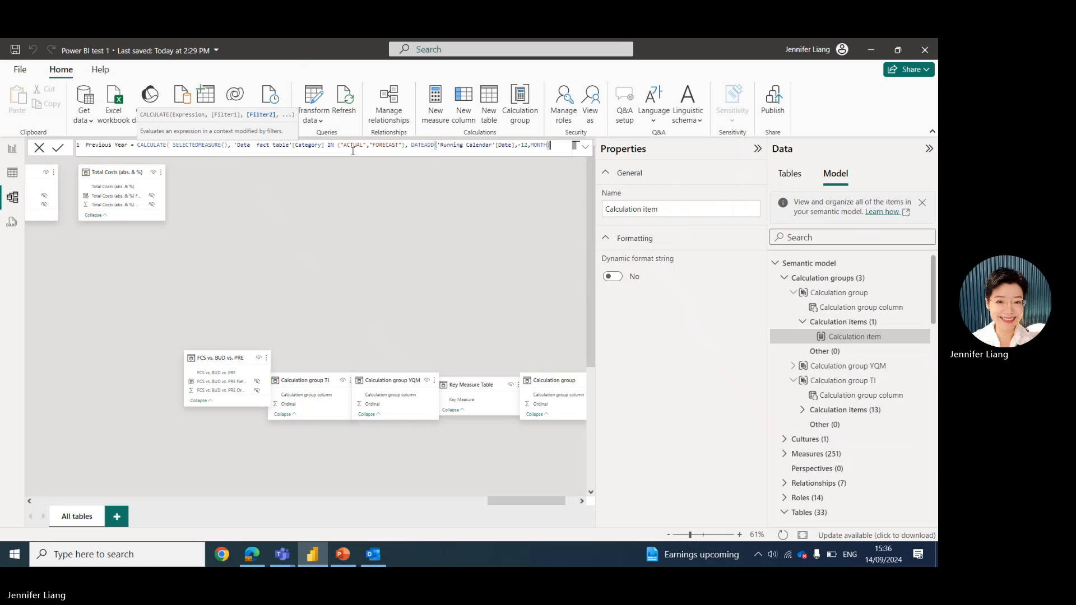
left_click(586, 149)
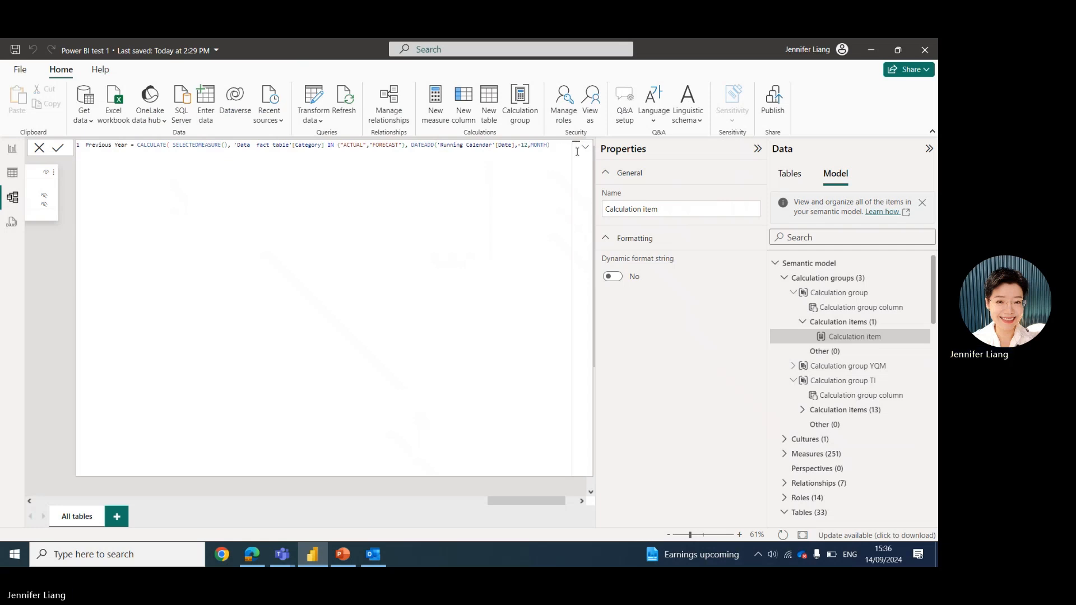
left_click(585, 149)
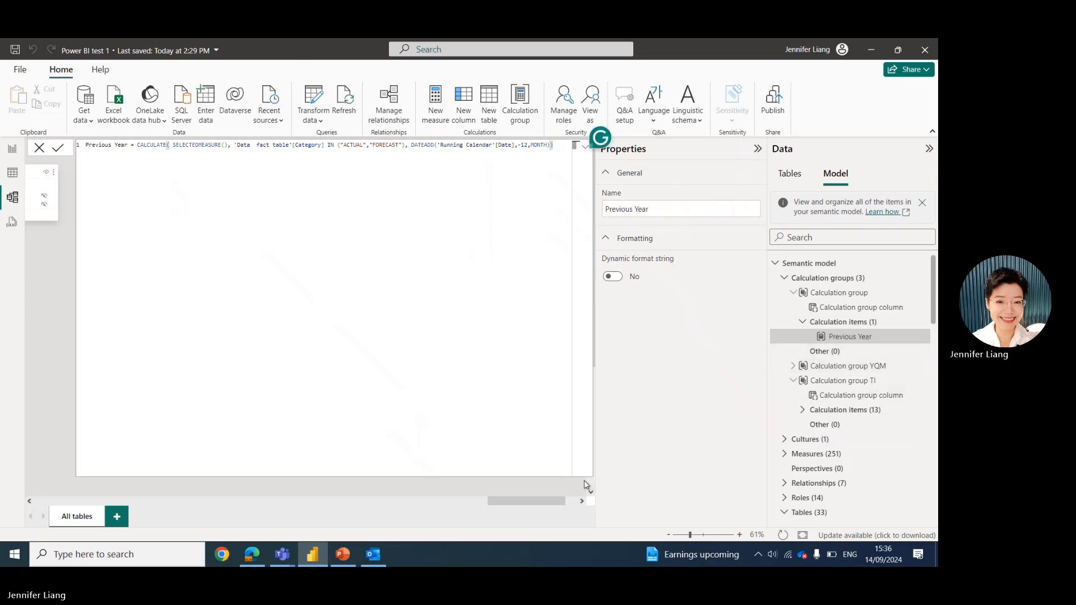
left_click(586, 146)
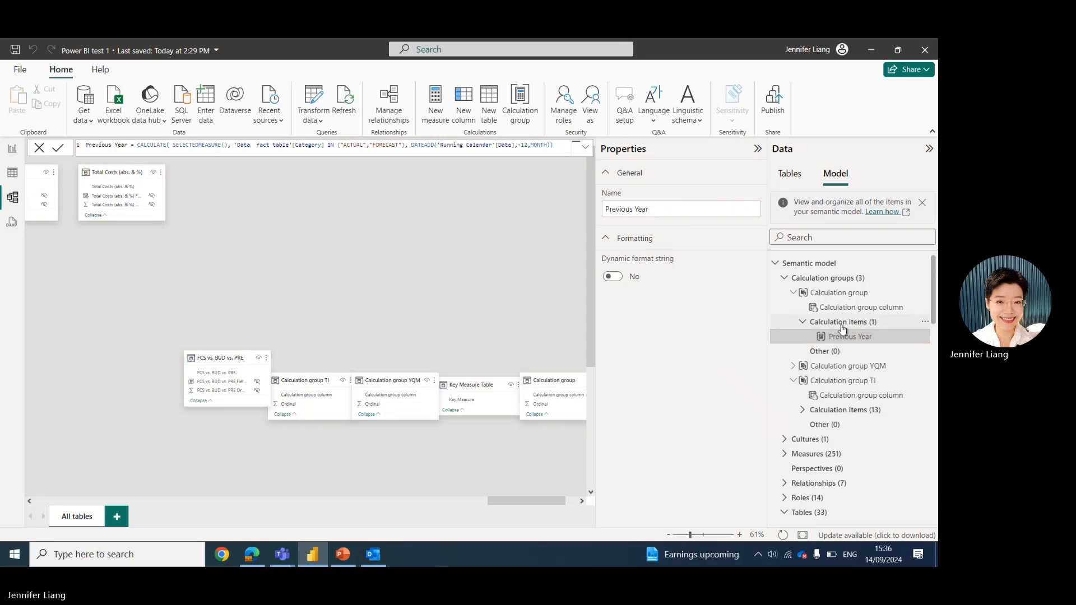
Rename the new calculation group as test.
right_click(846, 295)
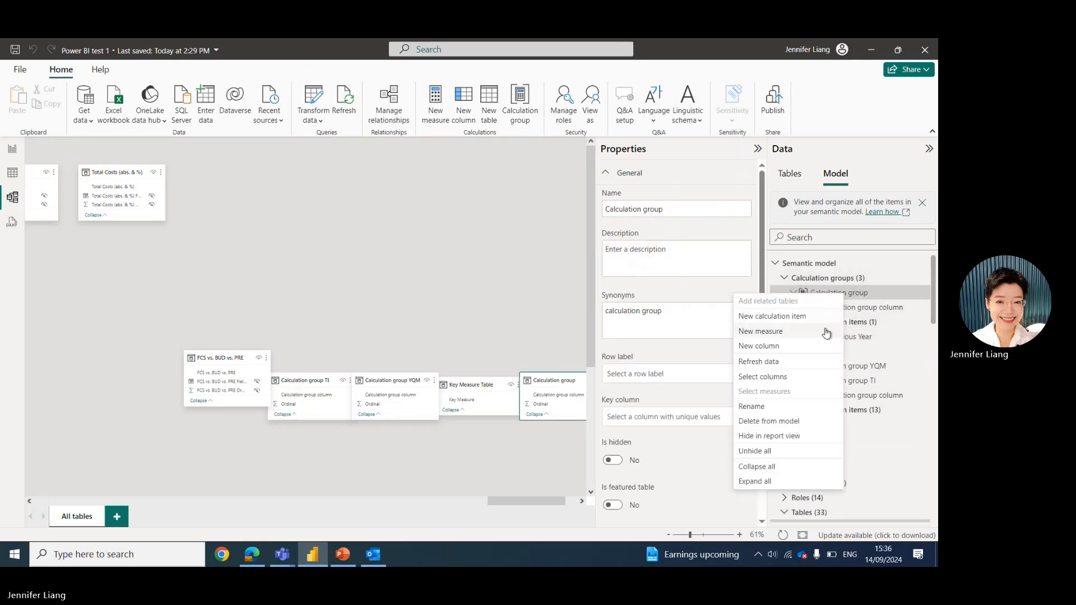
left_click(796, 407)
type("t")
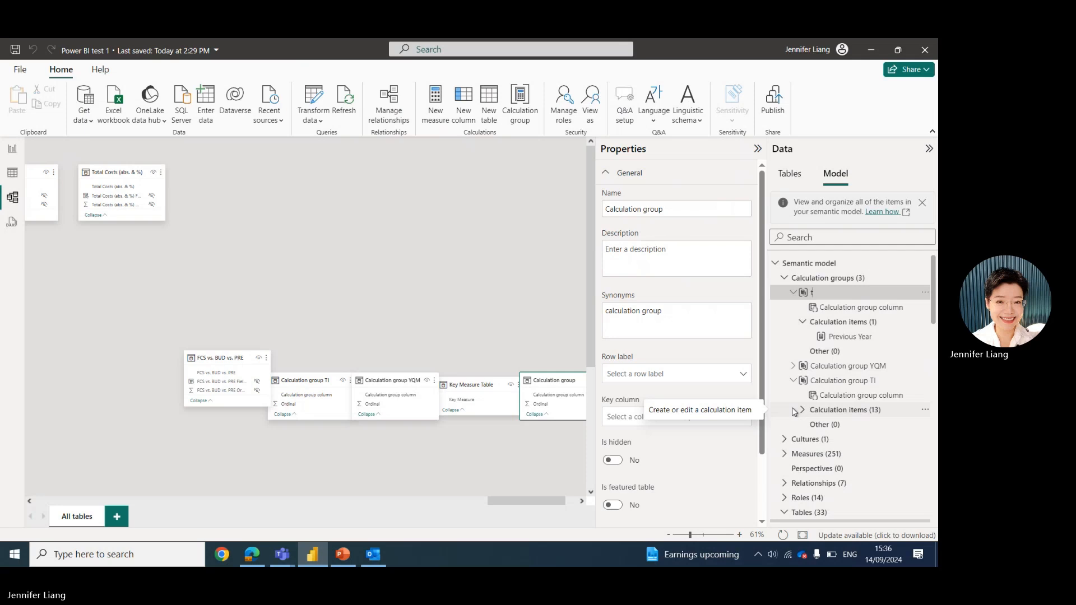
type("Sest")
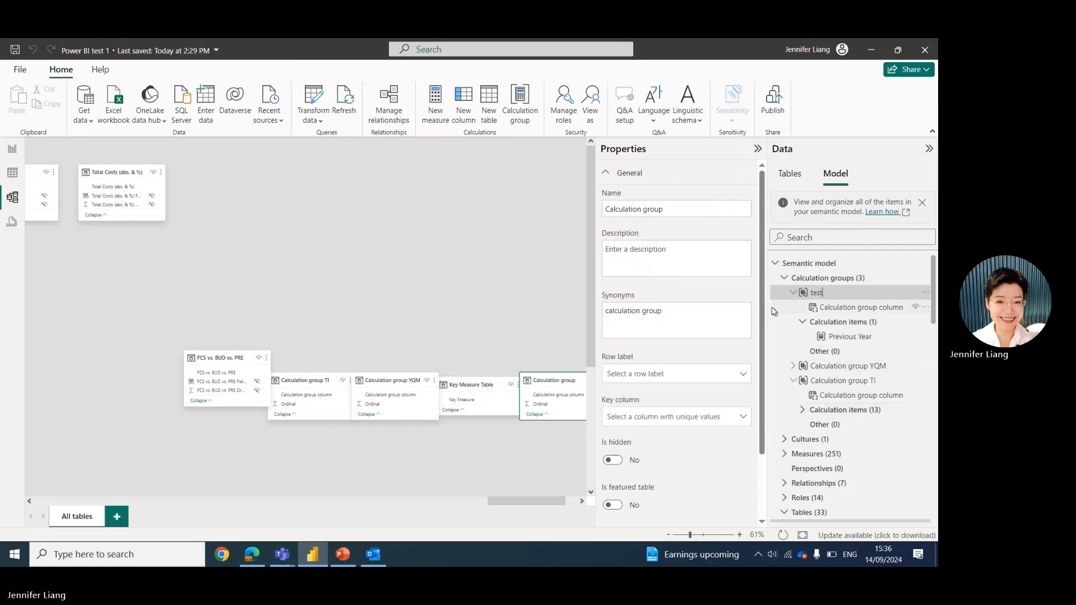
key("Return")
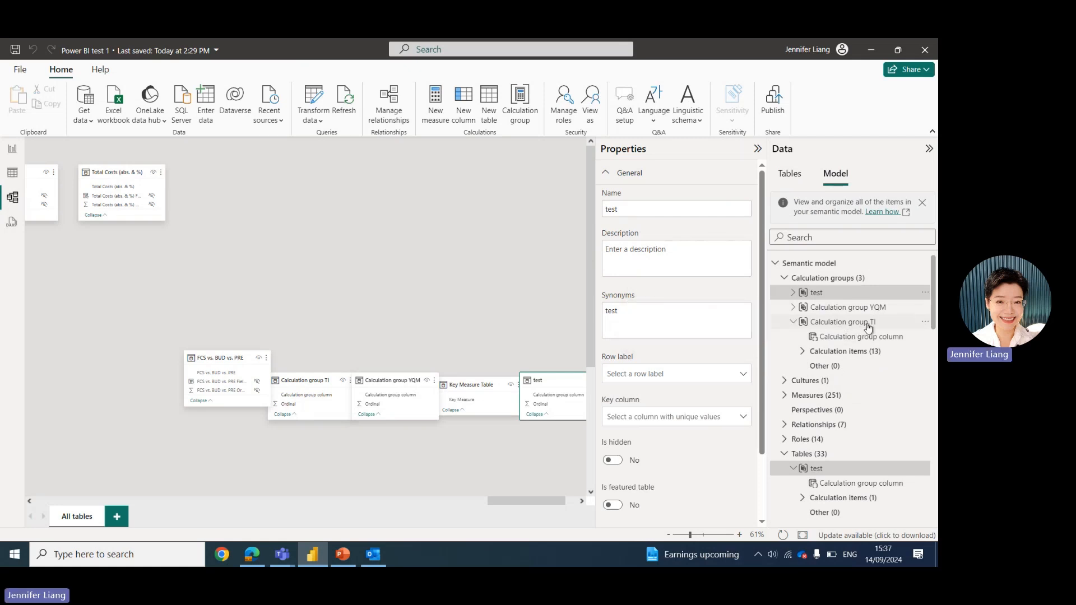
Review the formulas of the ACT/FCS, PY, Δ A-PY and Δ% A-PY items in Calculation group TI.
left_click(803, 353)
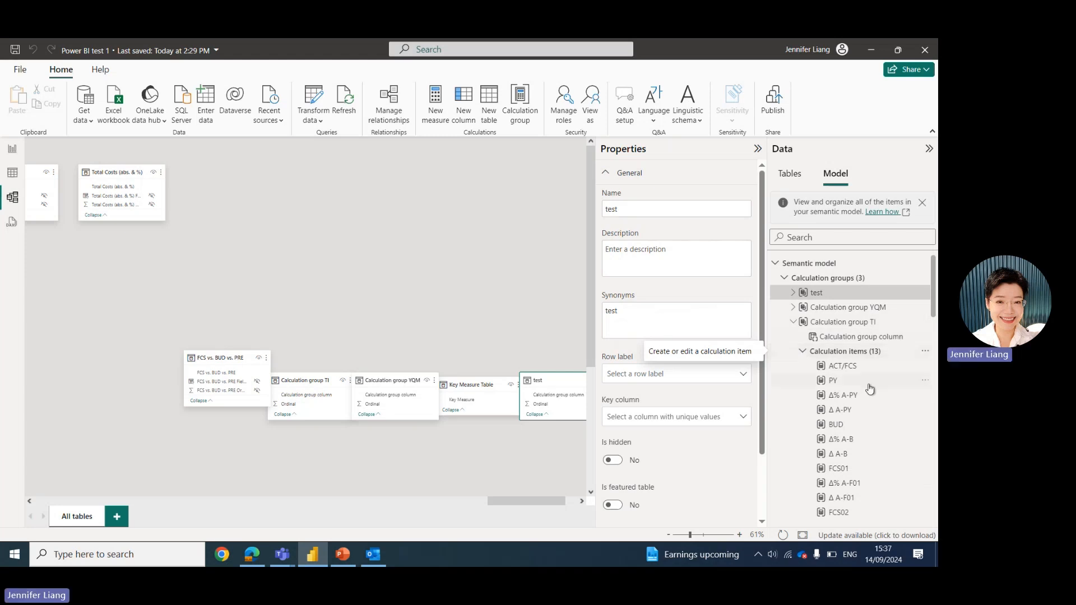
scroll(857, 373, "down", 1)
scroll(857, 373, "down", 1)
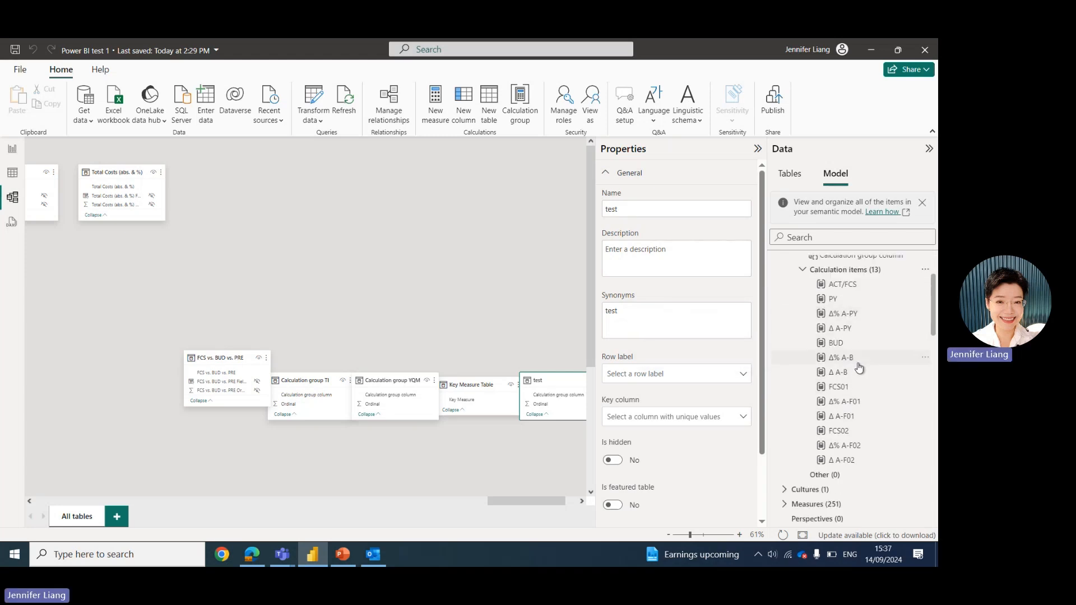
left_click(859, 285)
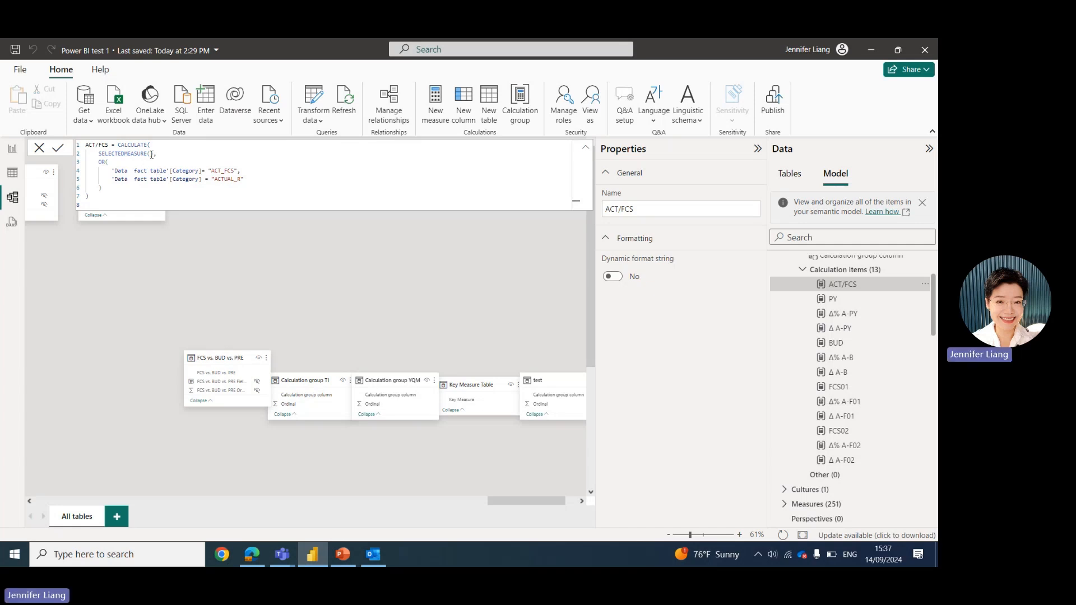
left_click(847, 300)
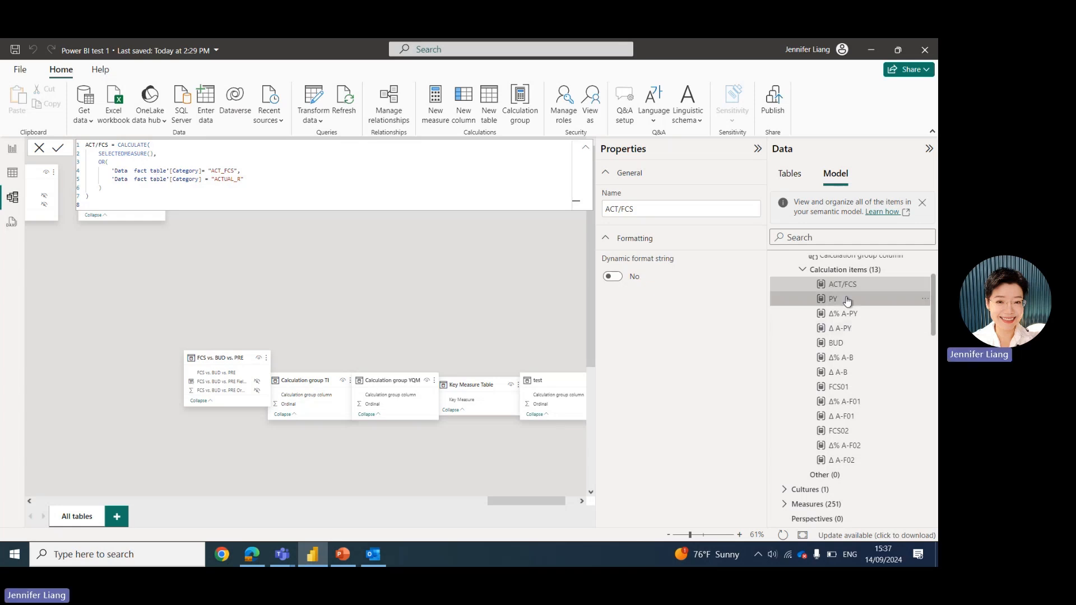
left_click(219, 198)
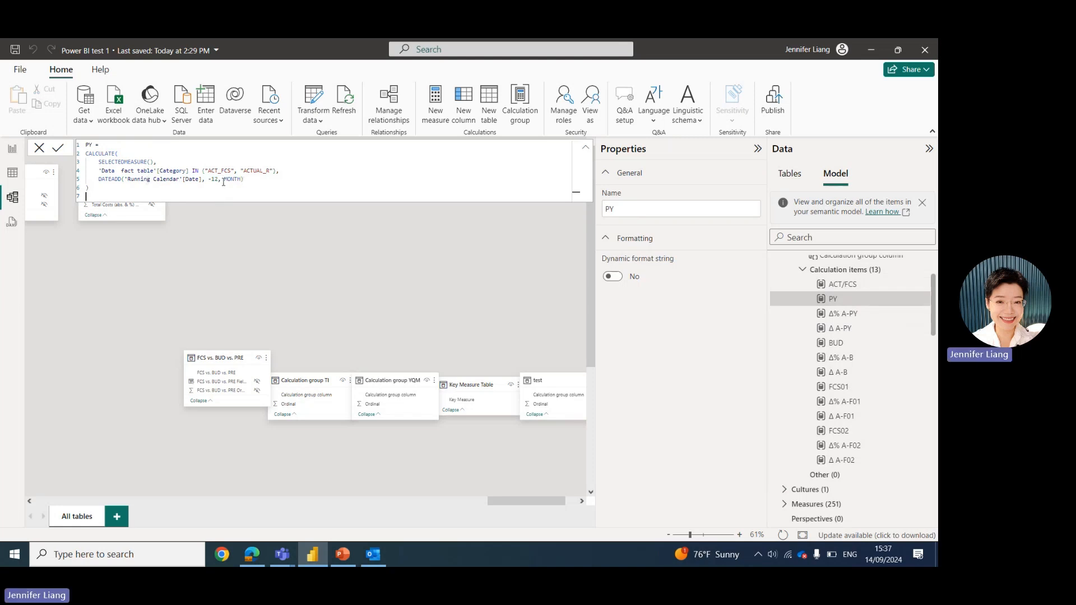
left_click(843, 329)
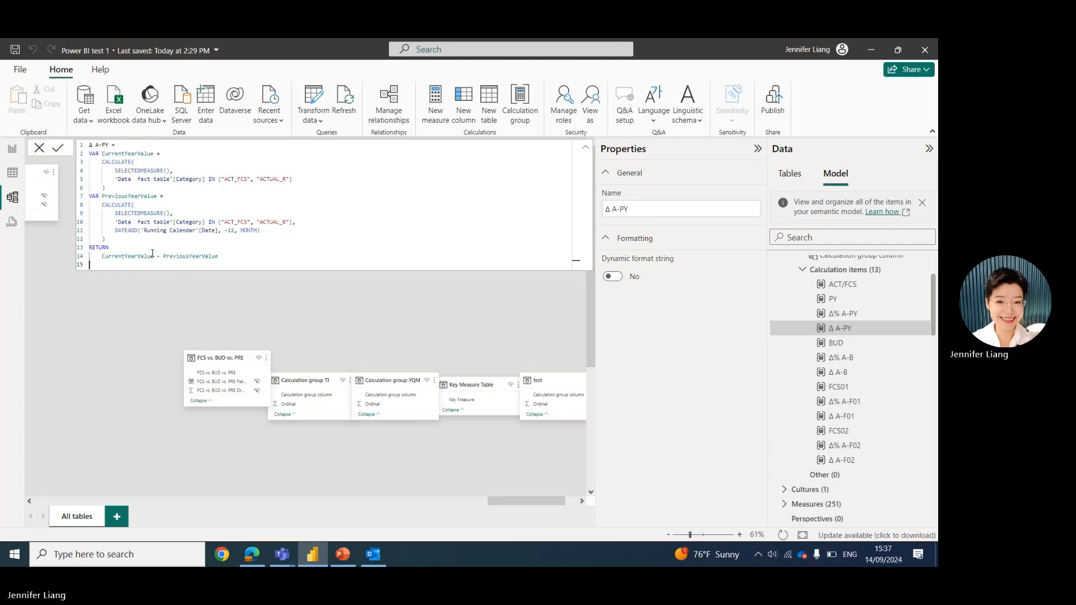
left_click(855, 314)
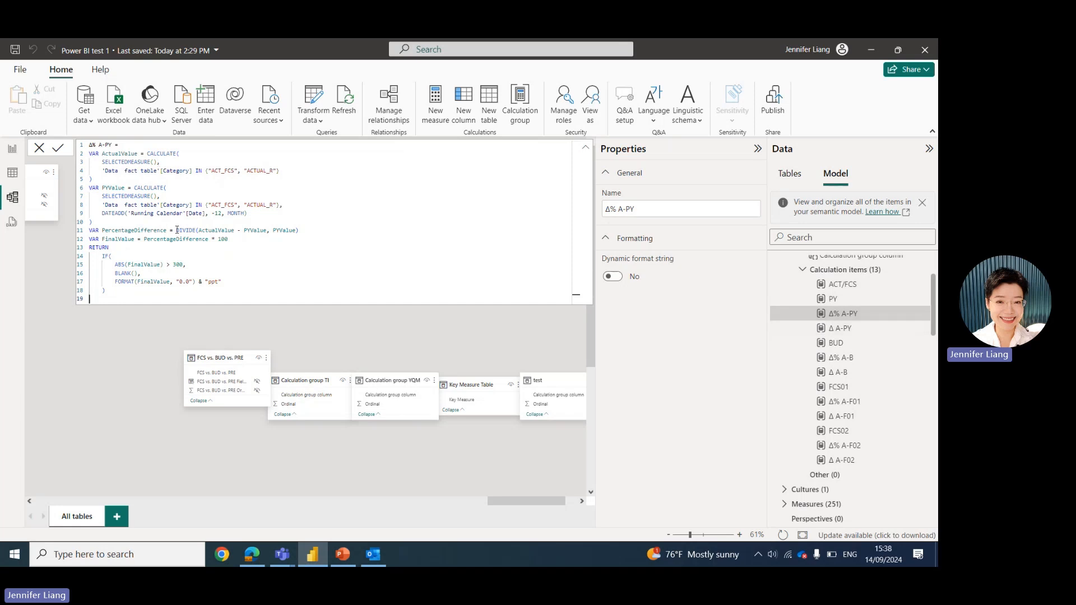
left_click_drag(177, 230, 300, 230)
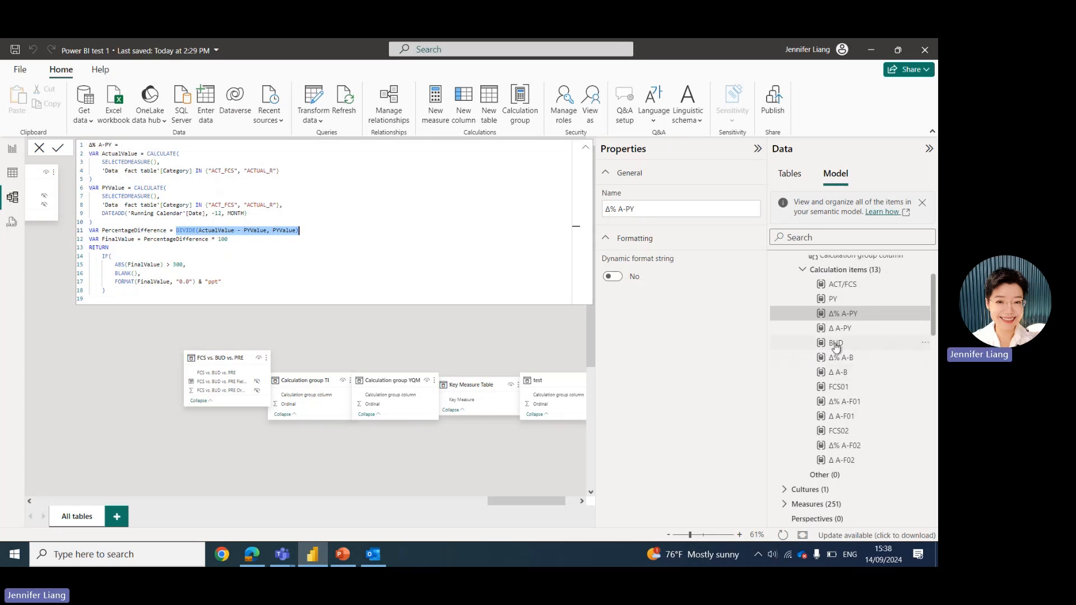
left_click(836, 343)
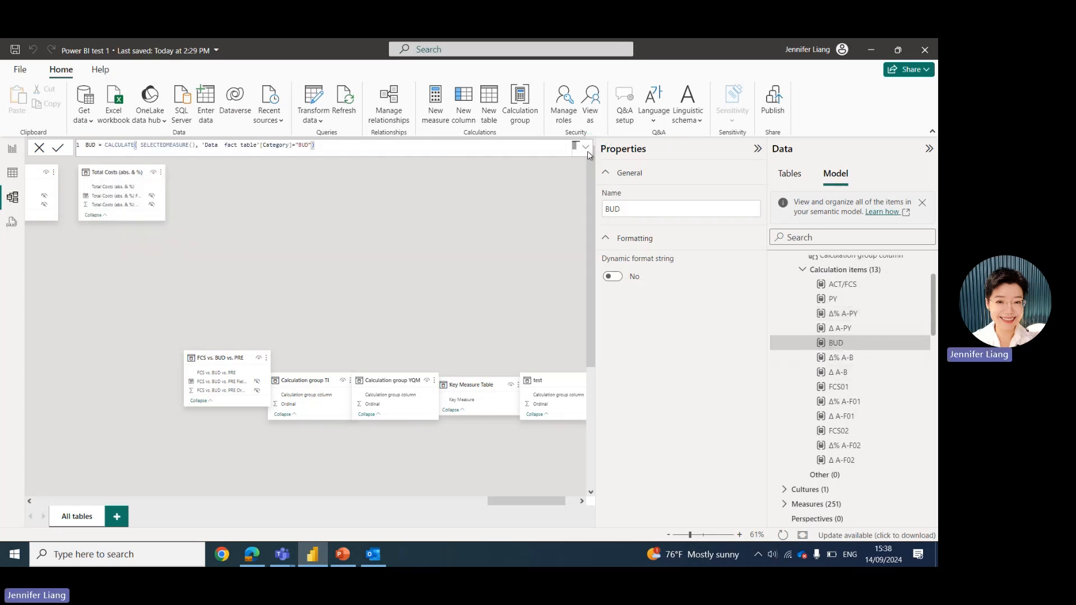
Examine the BUD and ACT/FCS item formulas, then collapse Calculation group TI.
left_click(586, 148)
left_click(586, 150)
scroll(861, 447, "up", 2)
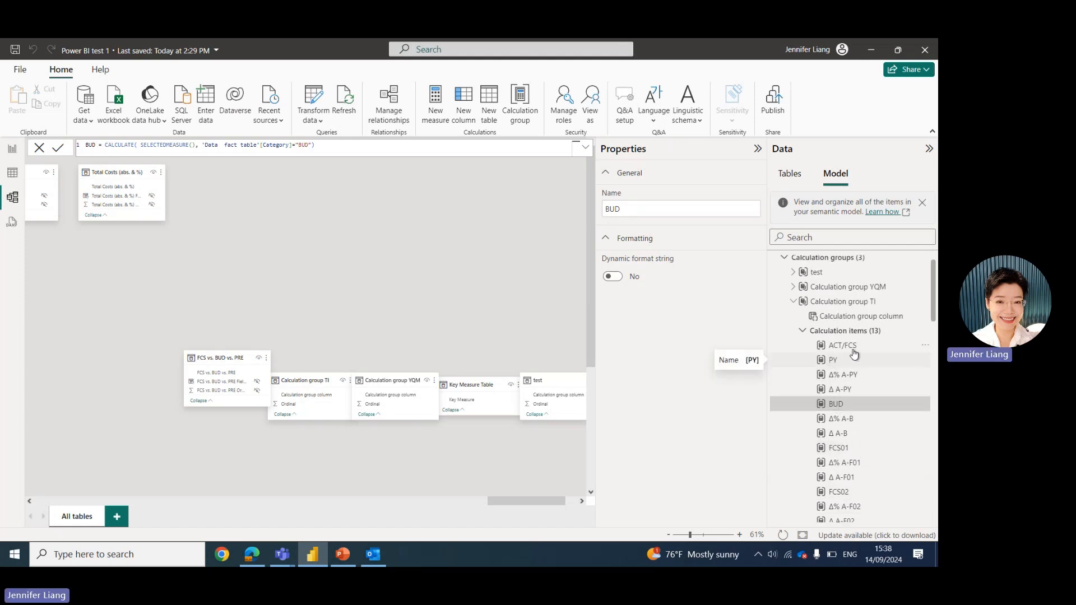
left_click(852, 350)
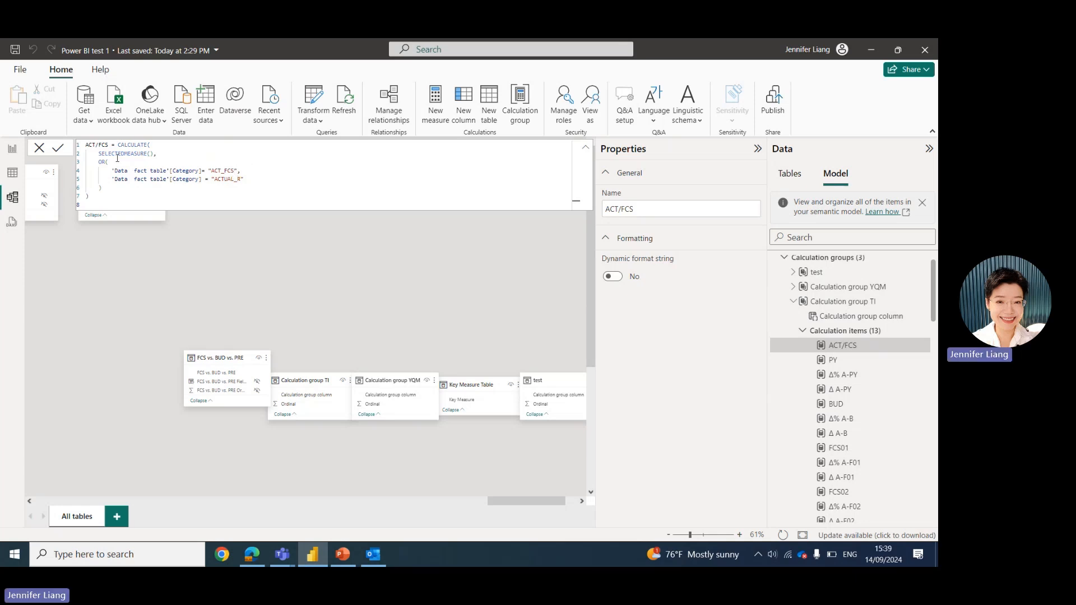
left_click(804, 332)
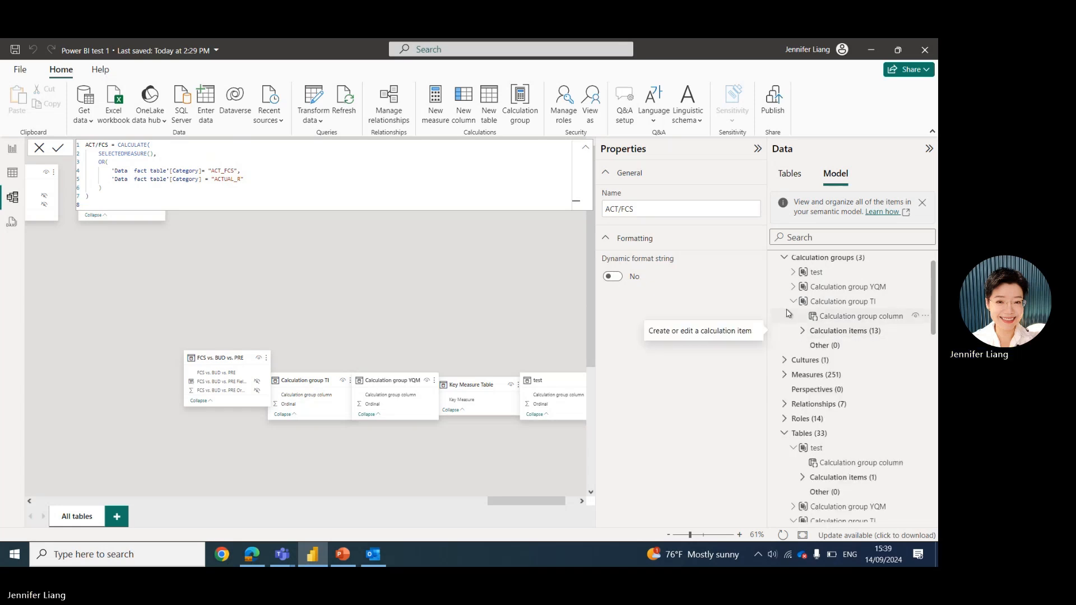
left_click(794, 302)
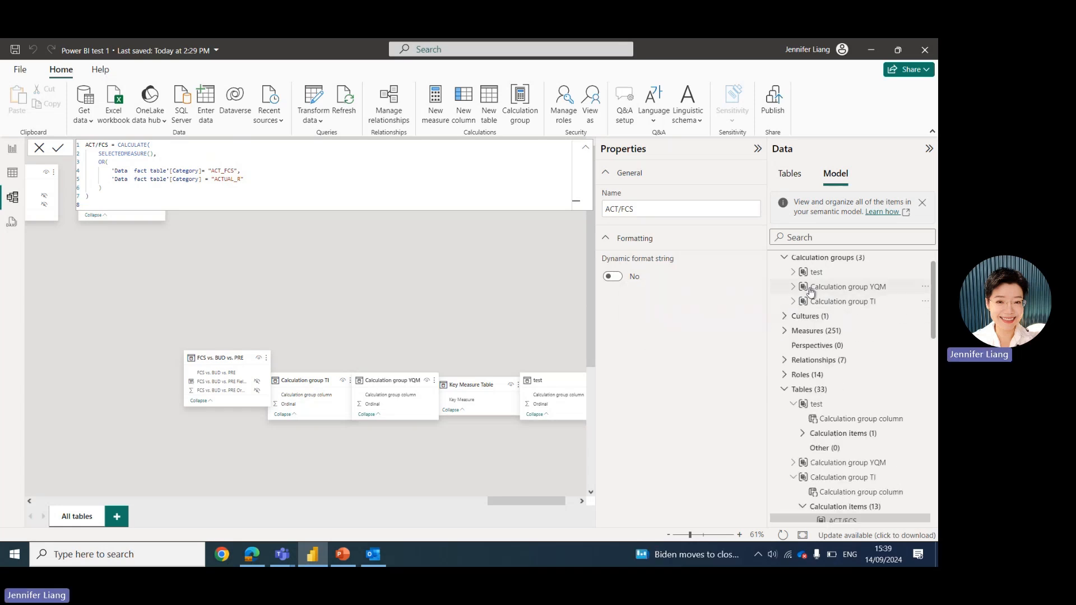
Expand Calculation group YQM and review the MTD, QTD and YTD item formulas.
left_click(793, 287)
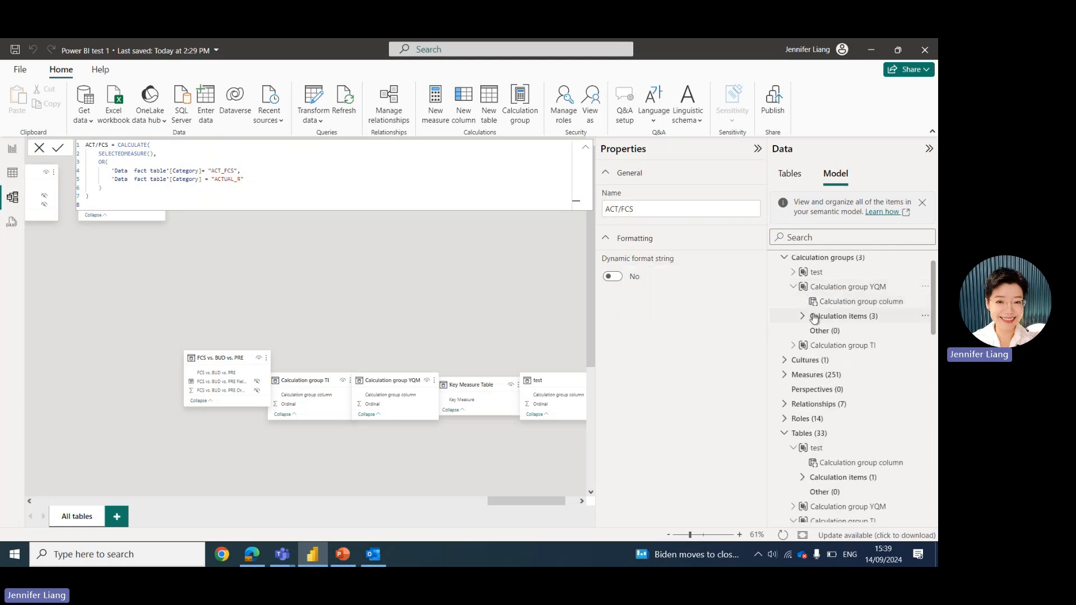
left_click(803, 317)
left_click(853, 335)
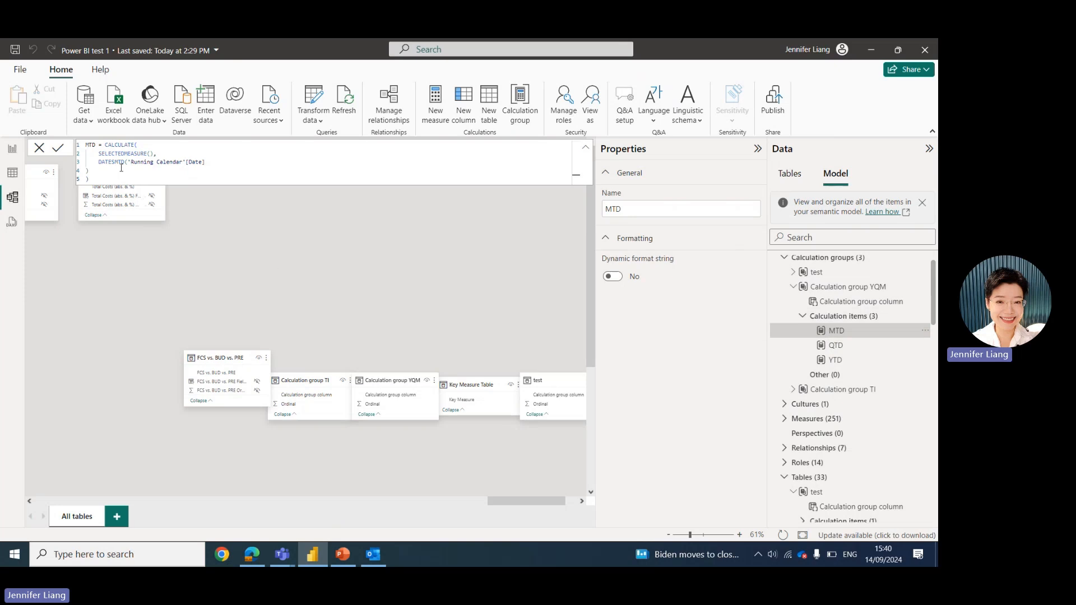
left_click(845, 349)
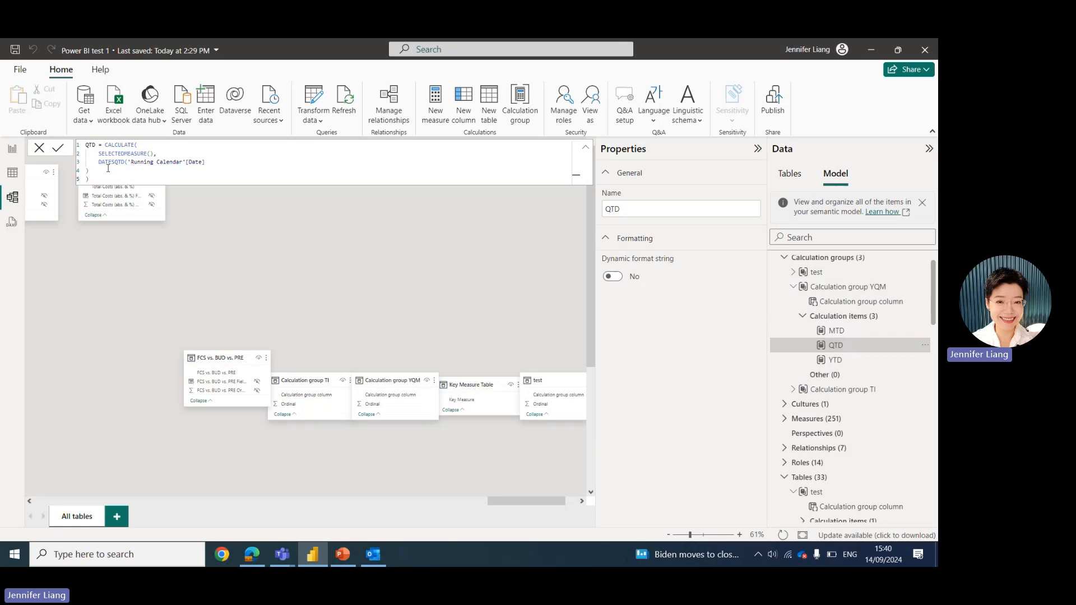
left_click(835, 365)
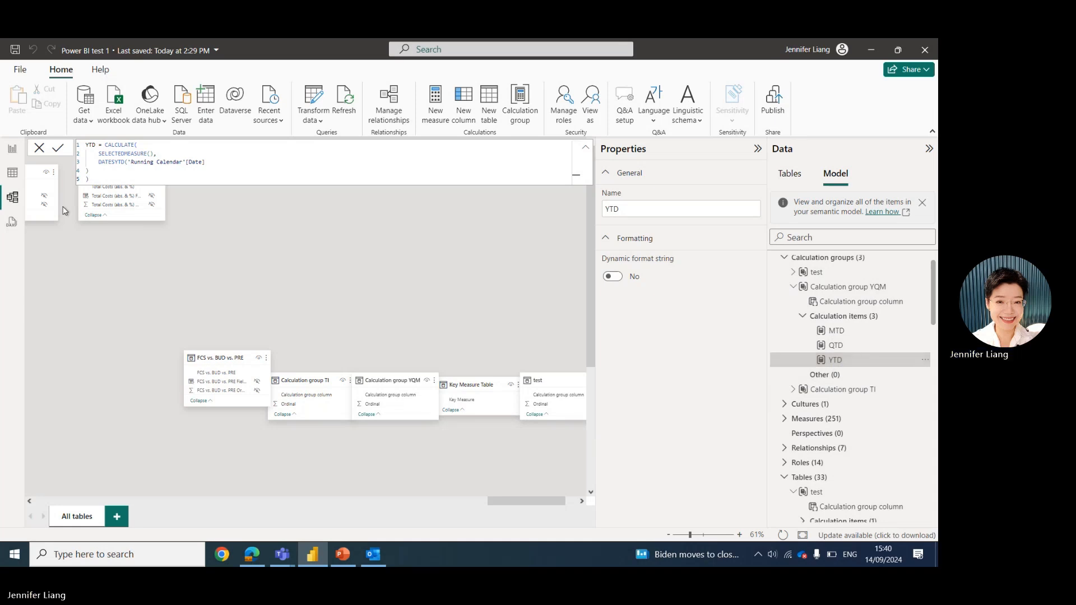
left_click(302, 261)
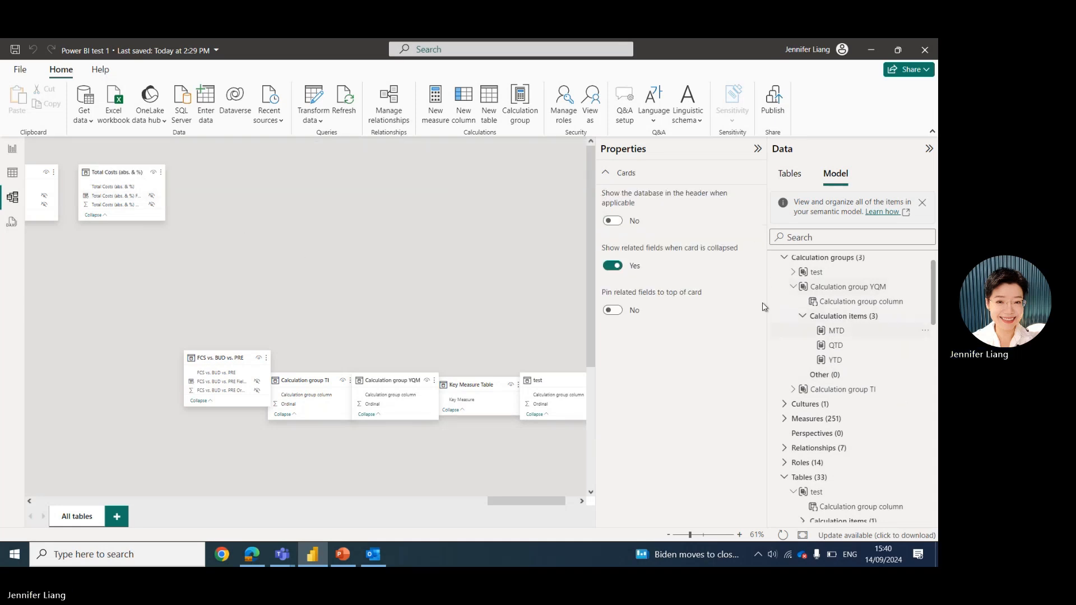
Switch to the report view and inspect the KPI matrix visual's row and value fields.
left_click(12, 149)
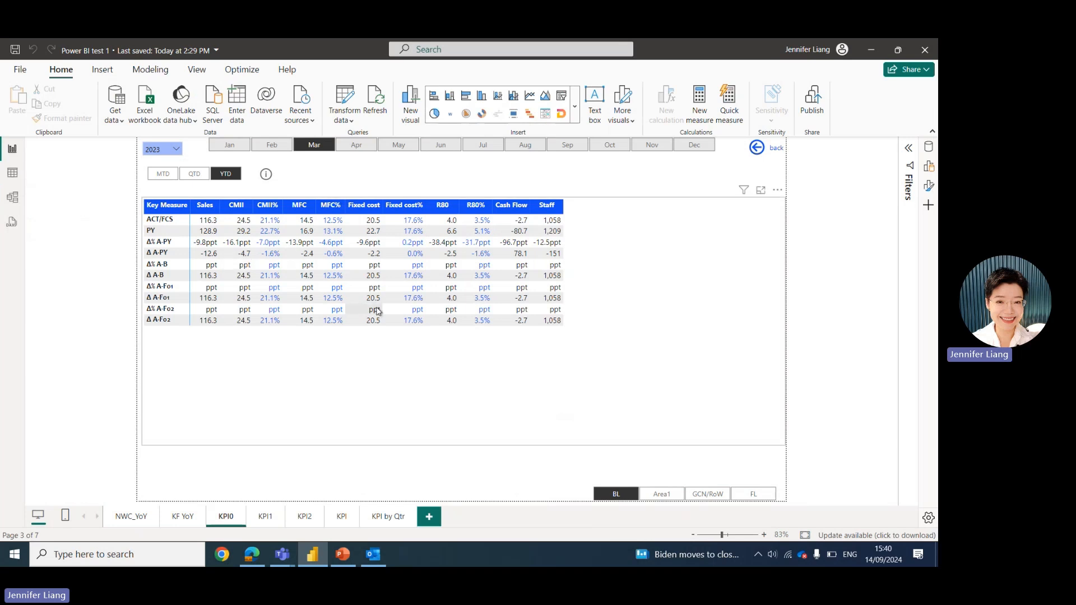
left_click(744, 219)
left_click(930, 167)
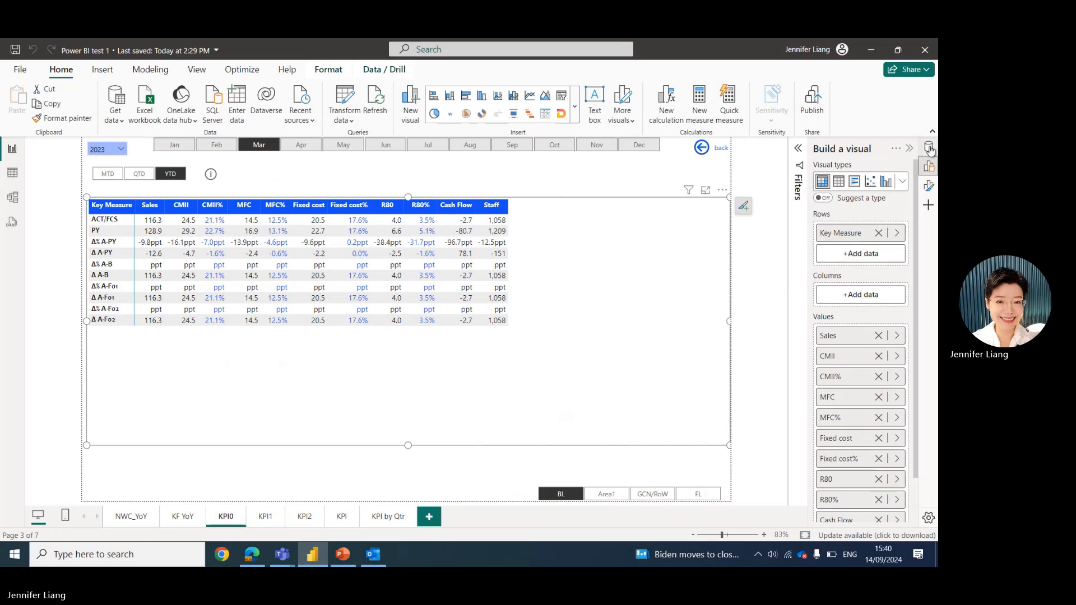
left_click(930, 148)
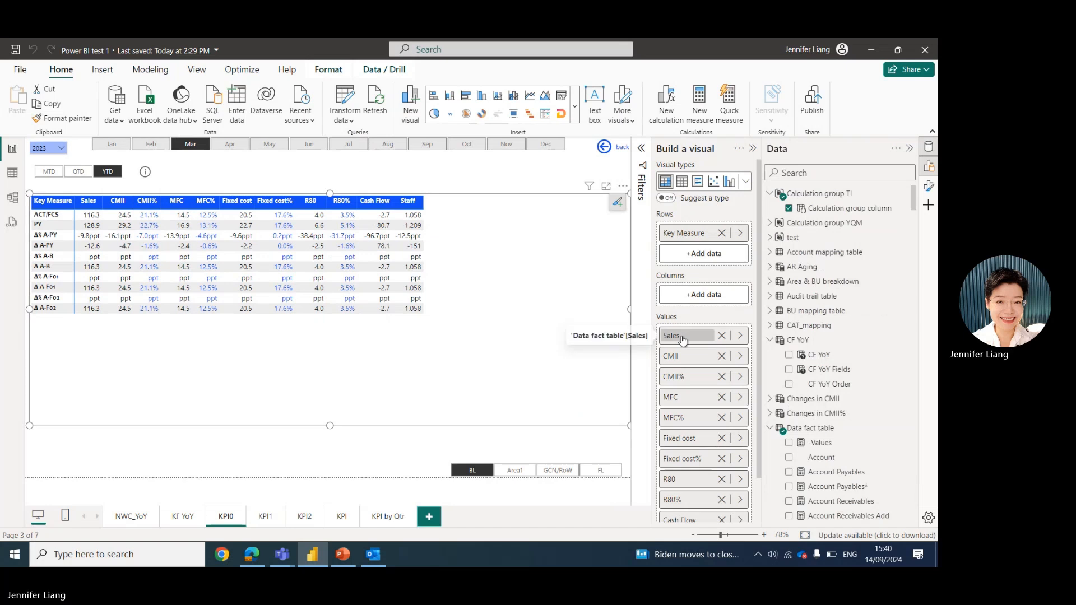
scroll(688, 335, "down", 1)
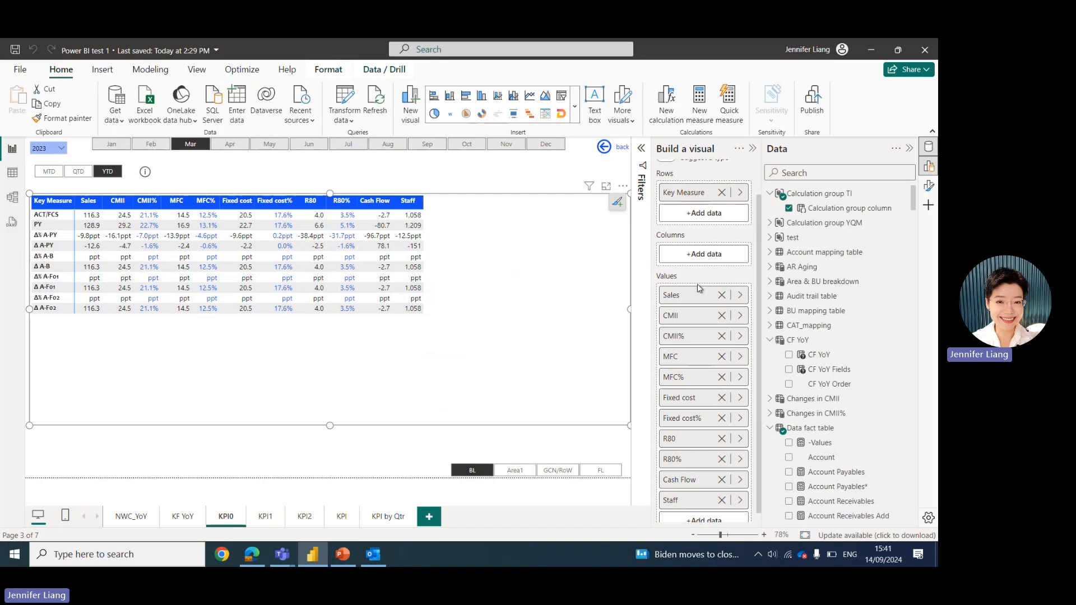
scroll(700, 289, "up", 1)
left_click(690, 238)
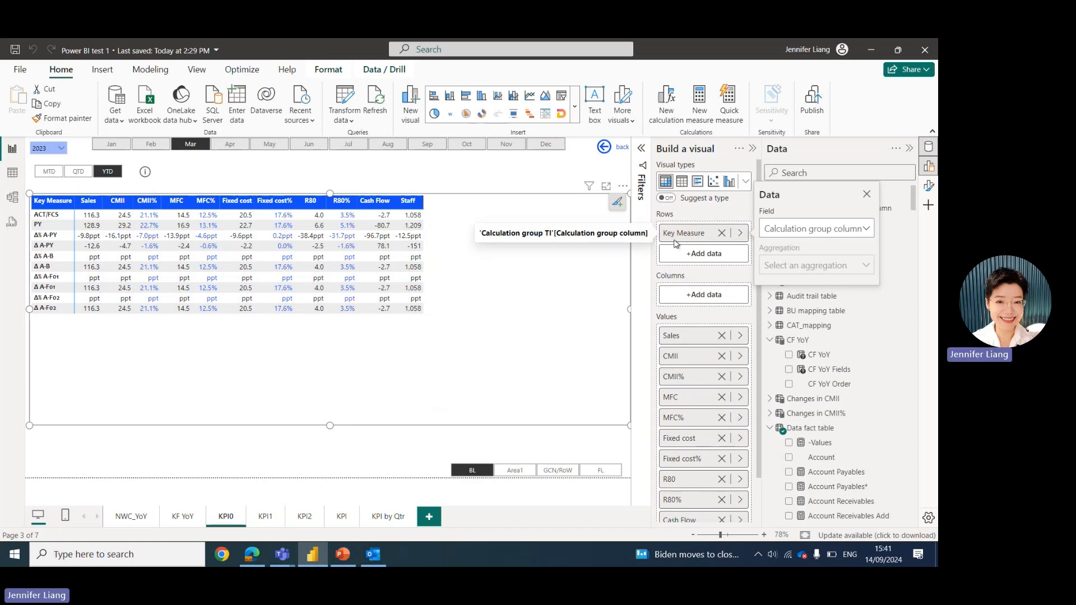
left_click(617, 301)
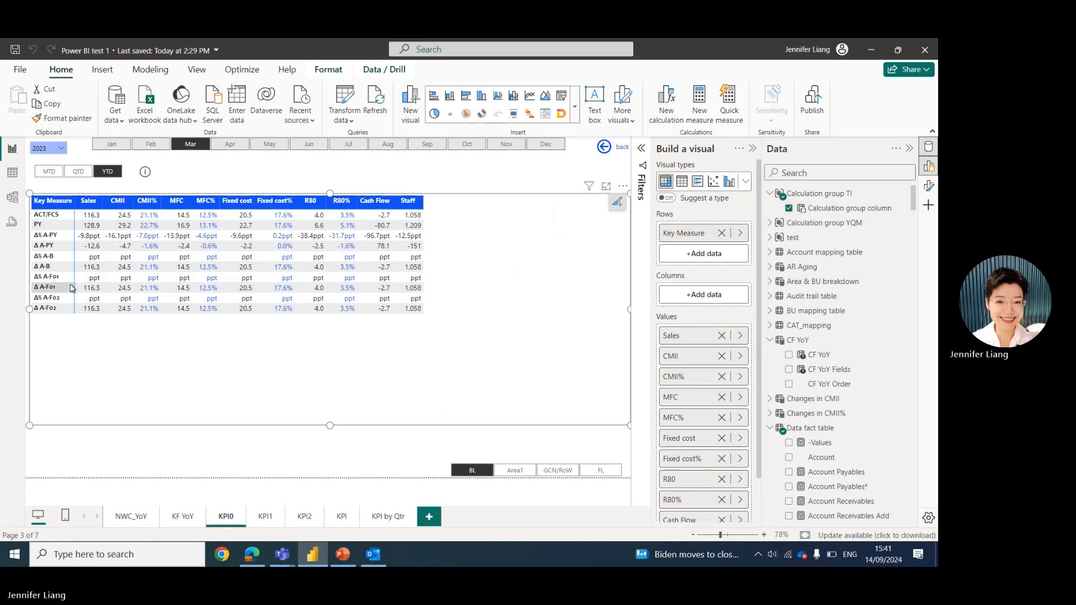
Inspect the MTD/QTD/YTD slicer's field from Calculation group YQM.
left_click(30, 175)
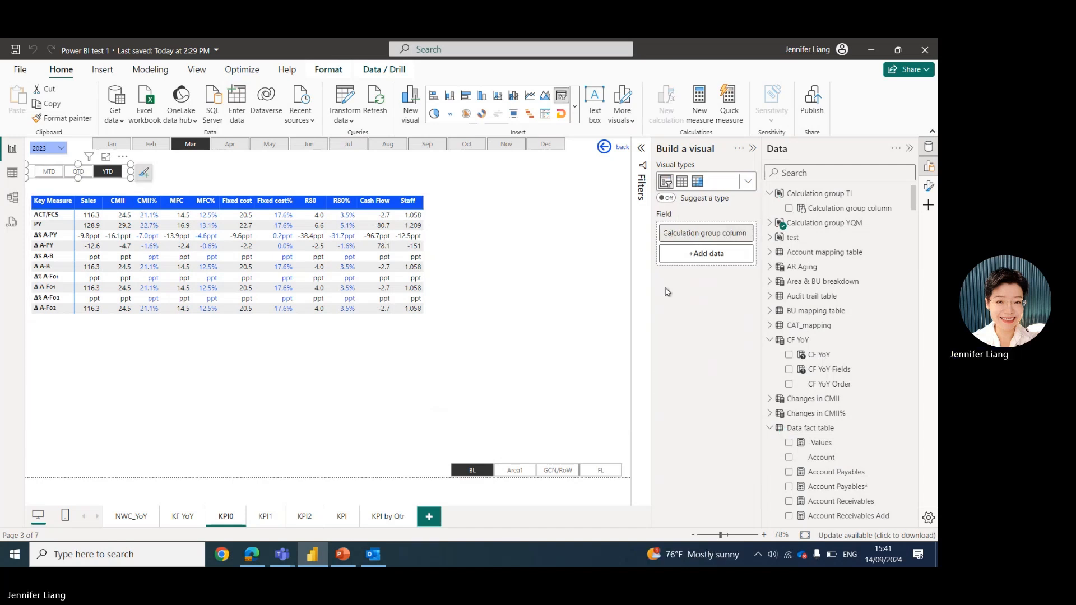
left_click(770, 223)
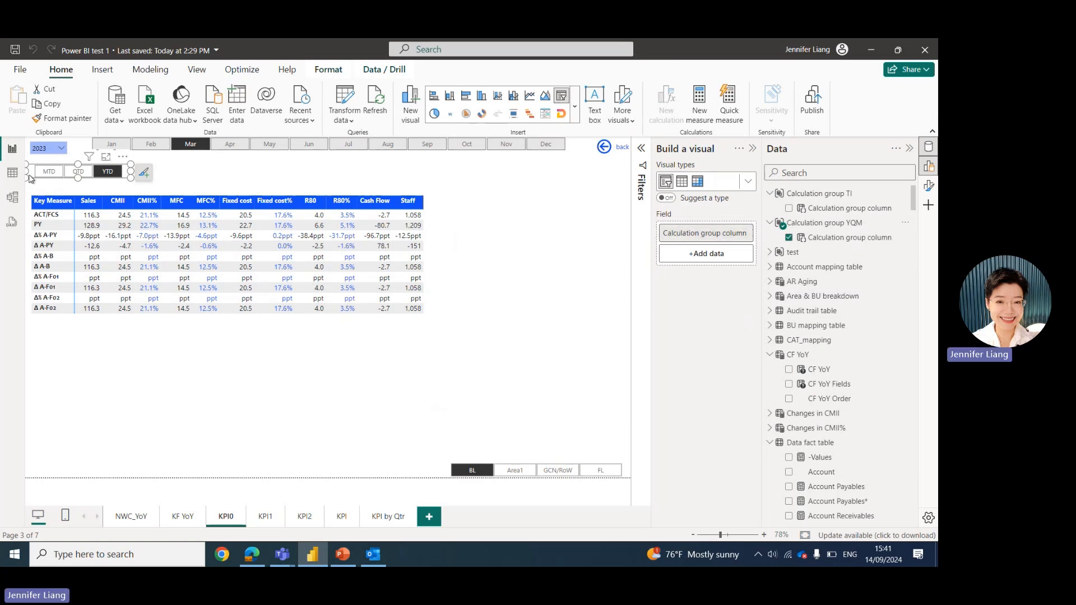
left_click(61, 314)
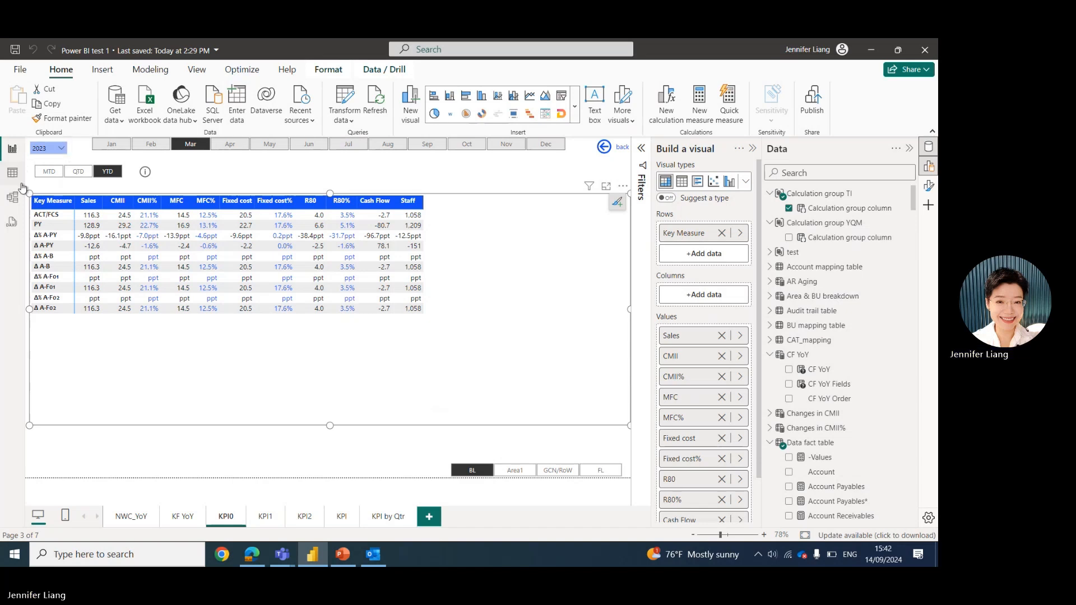
left_click(103, 171)
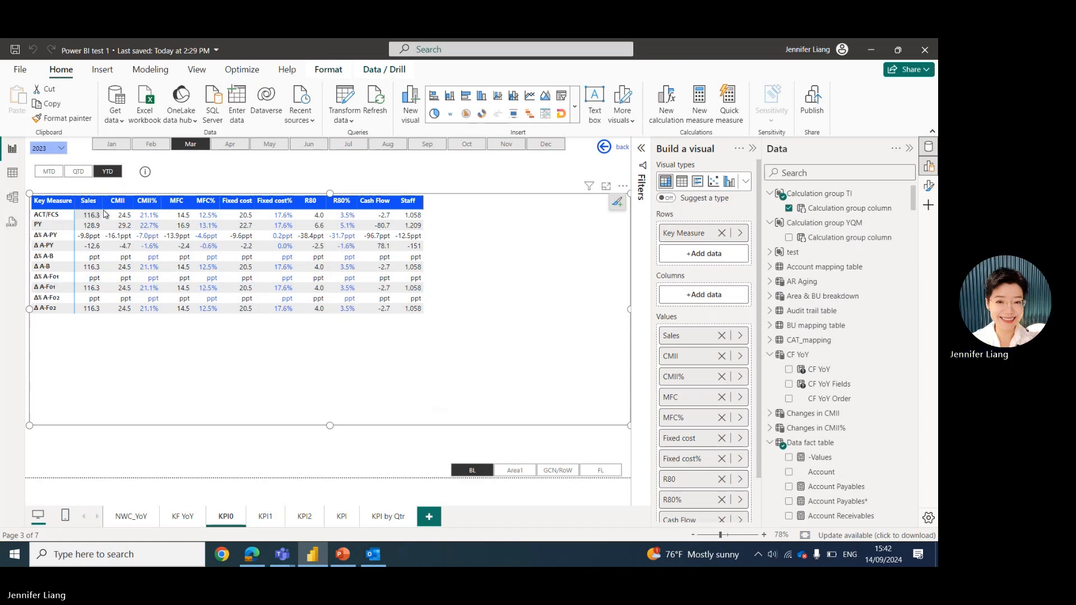
Switch to PowerPoint and open the Dynamic Metrics slide.
mouse_move(362, 175)
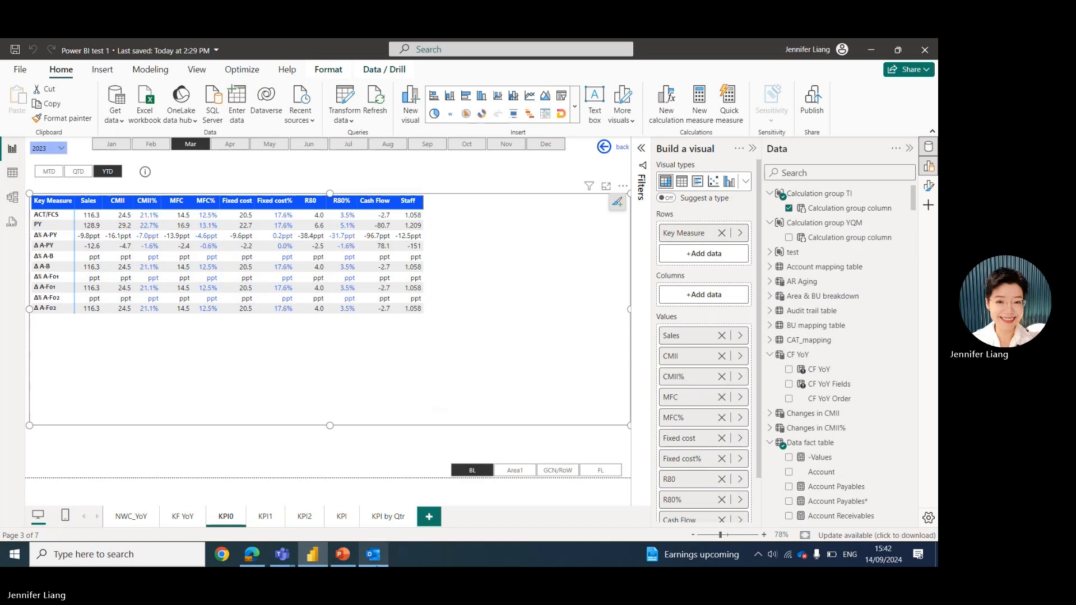
left_click(343, 557)
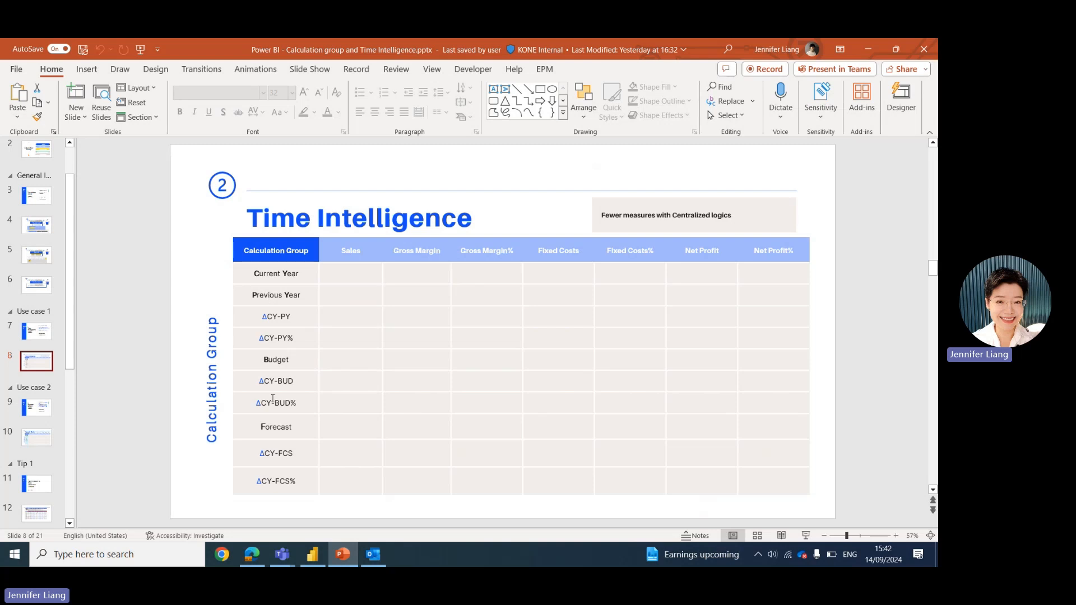
left_click(49, 413)
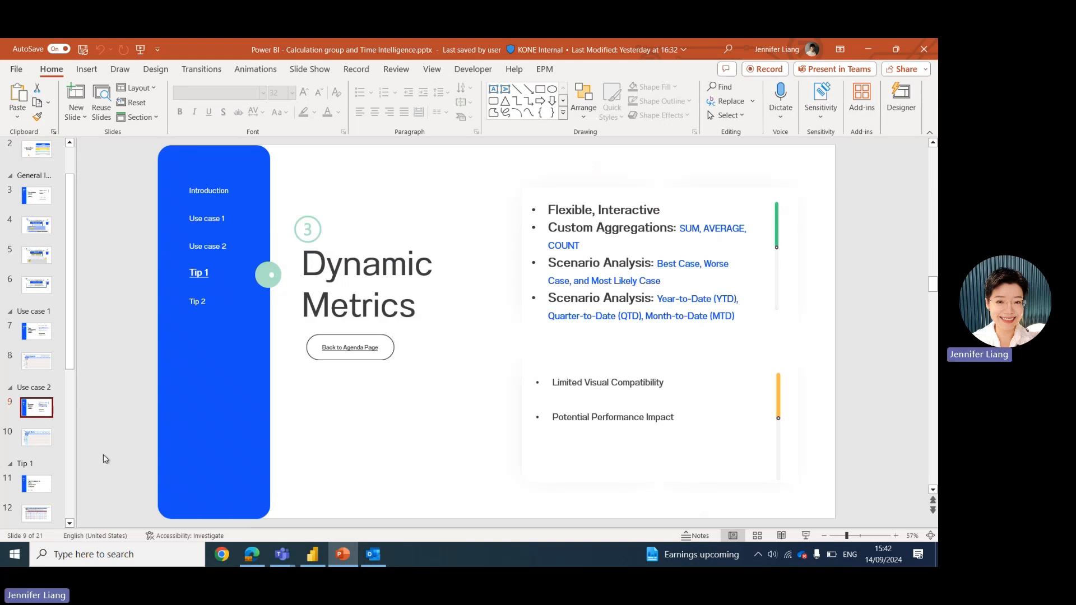
Open slide 10 showing the Dynamic Metrics matrix of Calculation Group 1 items against Calculation Group 2.
left_click(56, 447)
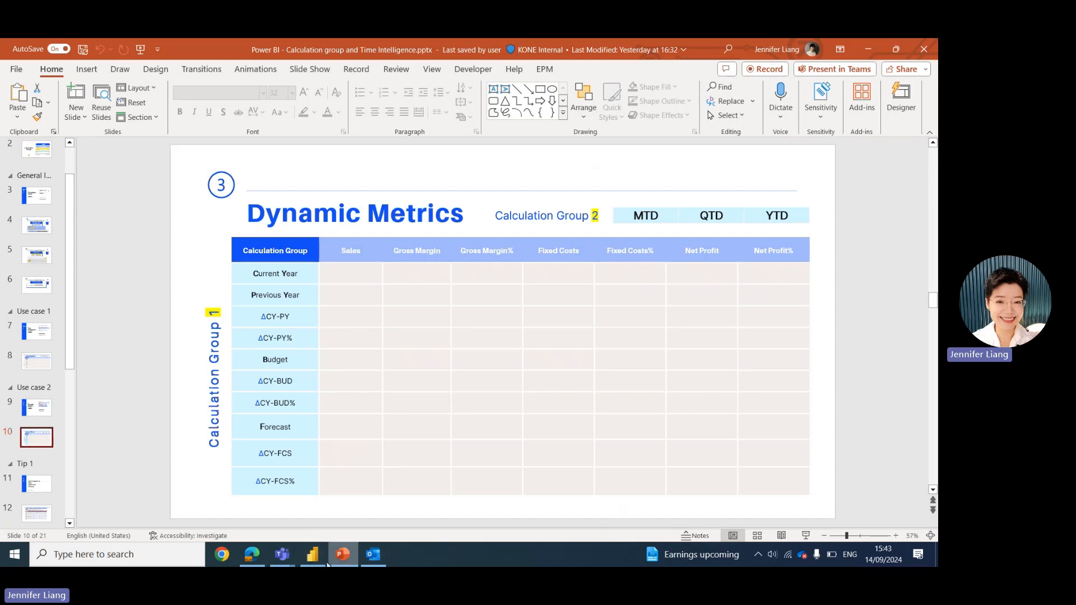
Switch to the Power BI report in the browser and view the KPI0 and KPI1 pages.
left_click(253, 555)
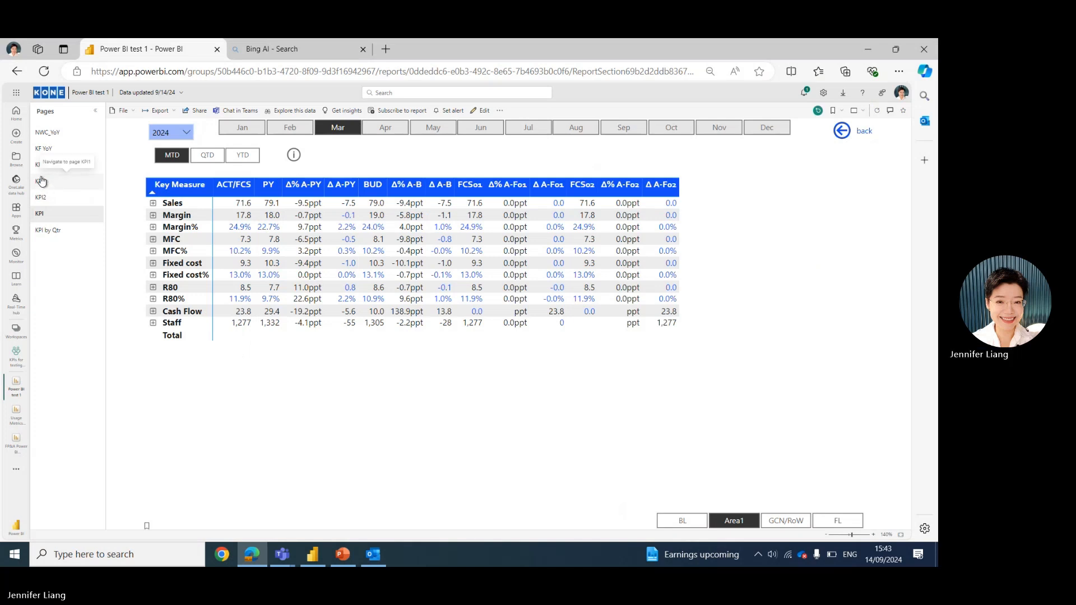
left_click(40, 165)
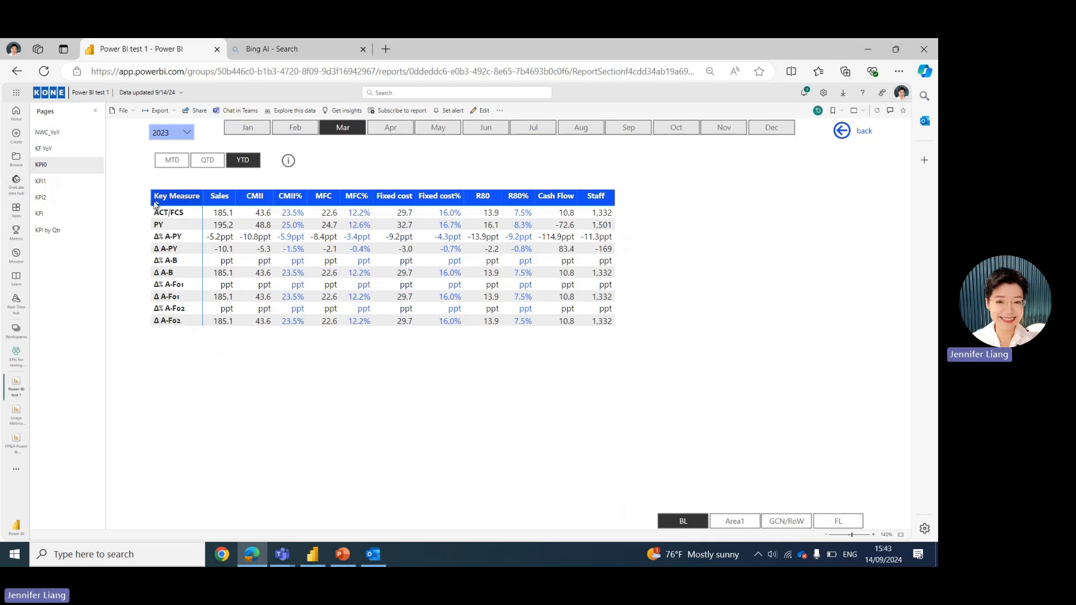
left_click(58, 184)
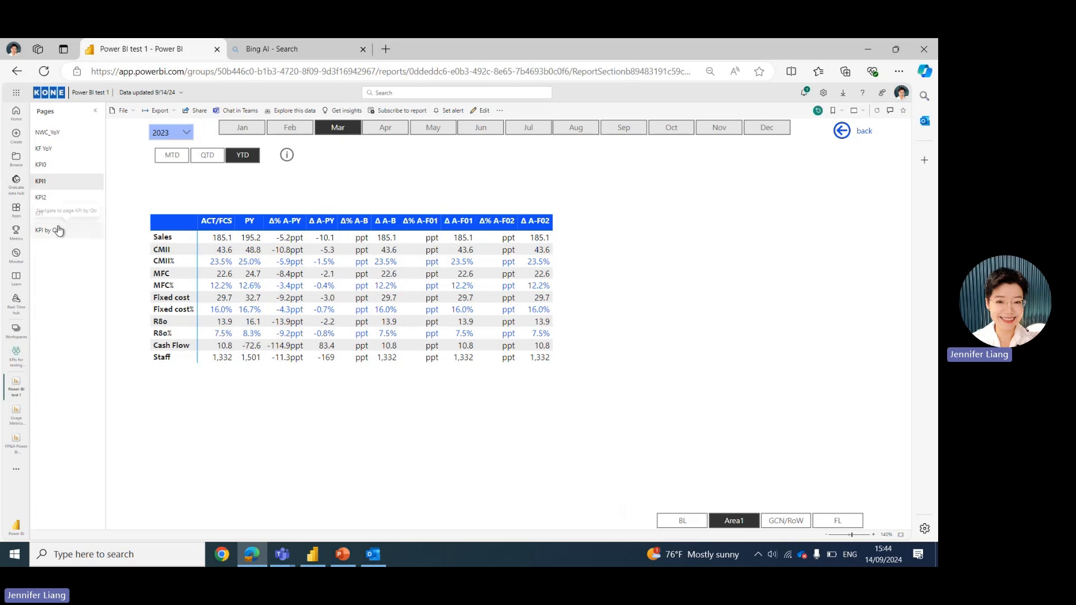
Switch back to PowerPoint and open the title slide, then the Calculation Group introduction slide.
left_click(344, 555)
scroll(35, 224, "up", 2)
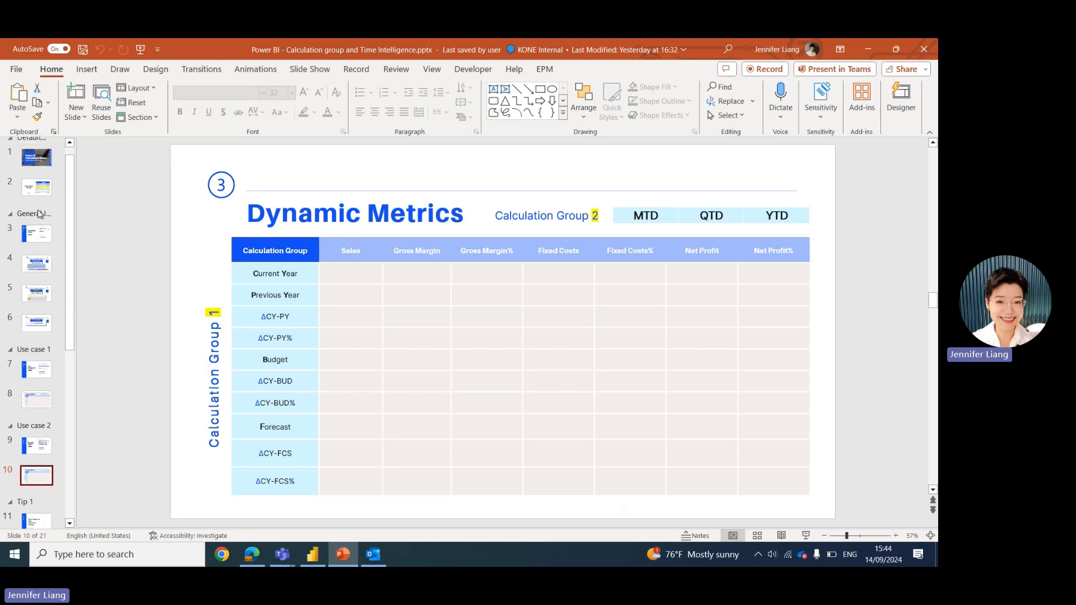
left_click(35, 162)
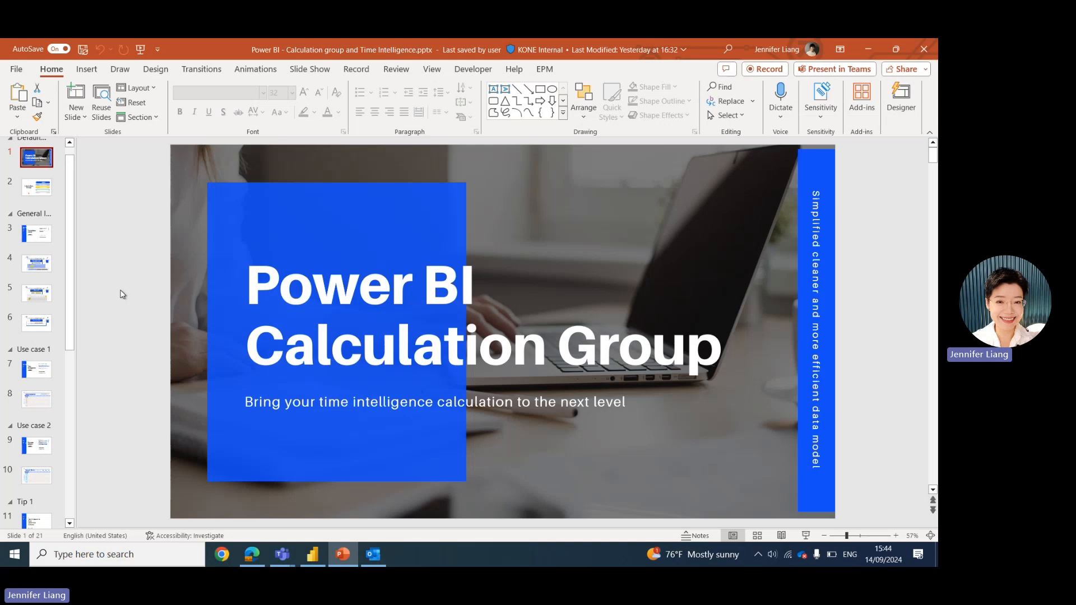
left_click(37, 235)
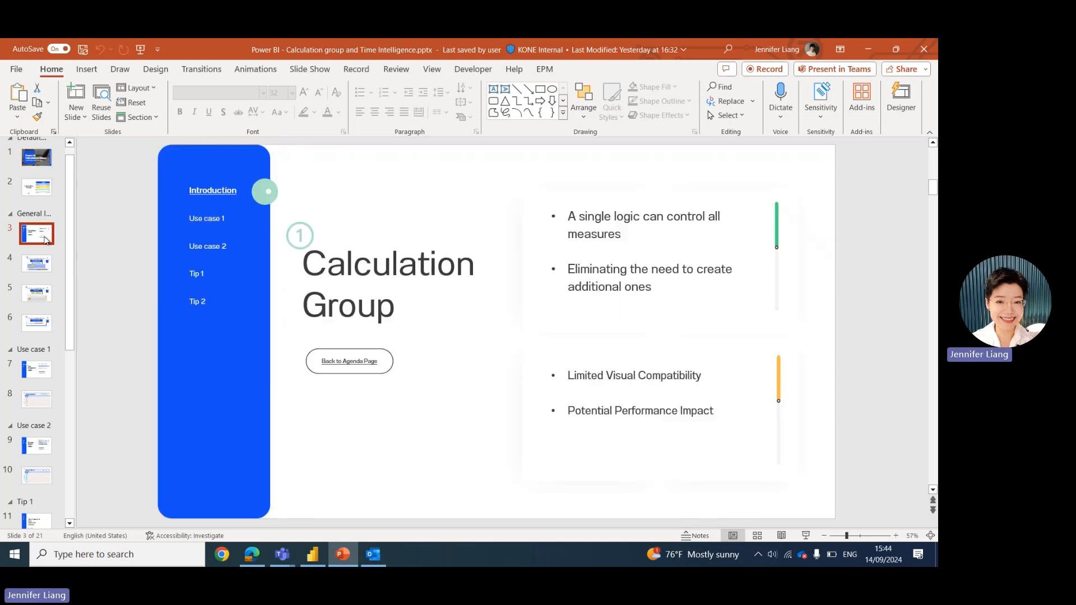